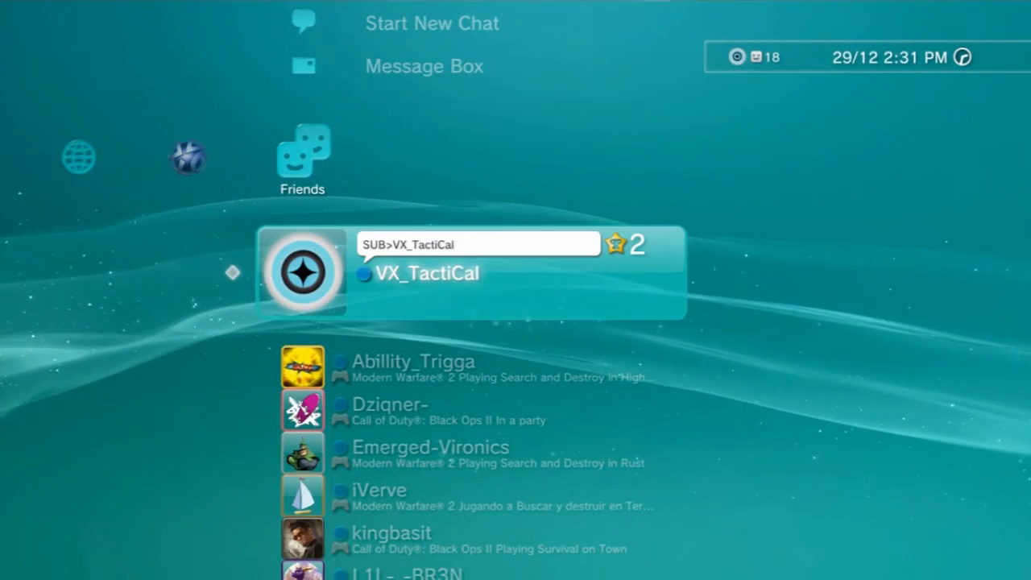
Step: Open the console's Video Output Settings within its display settings
key(Left)
key(Left)
key(Left)
key(Left)
key(Left)
key(Left)
key(Left)
key(Left)
key(Left)
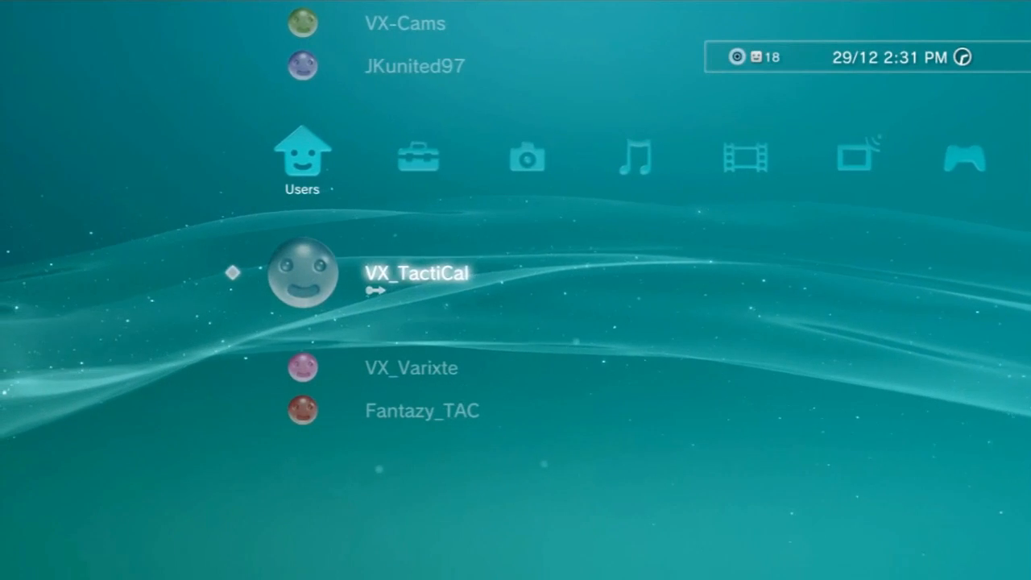
key(Right)
key(Return)
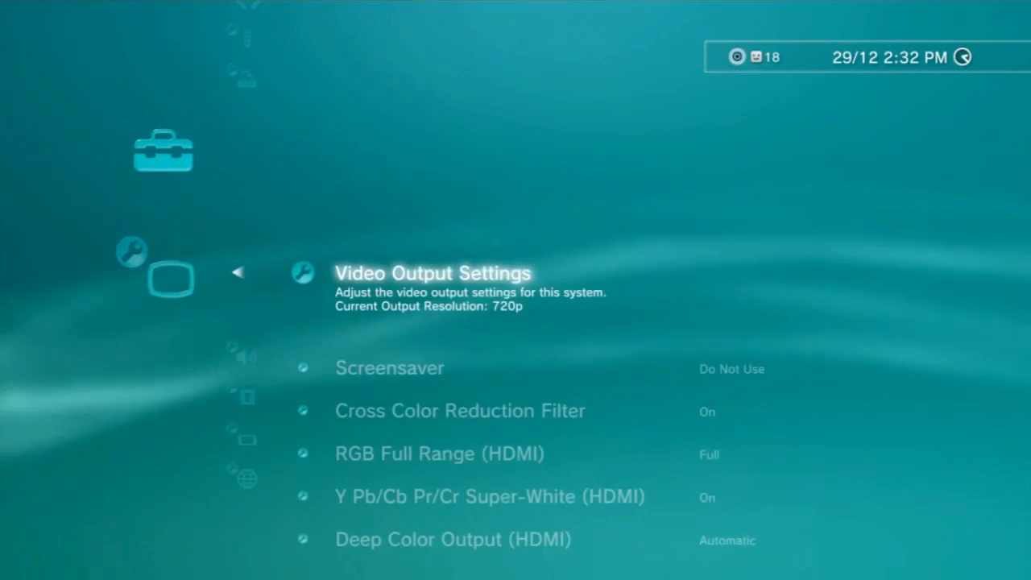
key(Return)
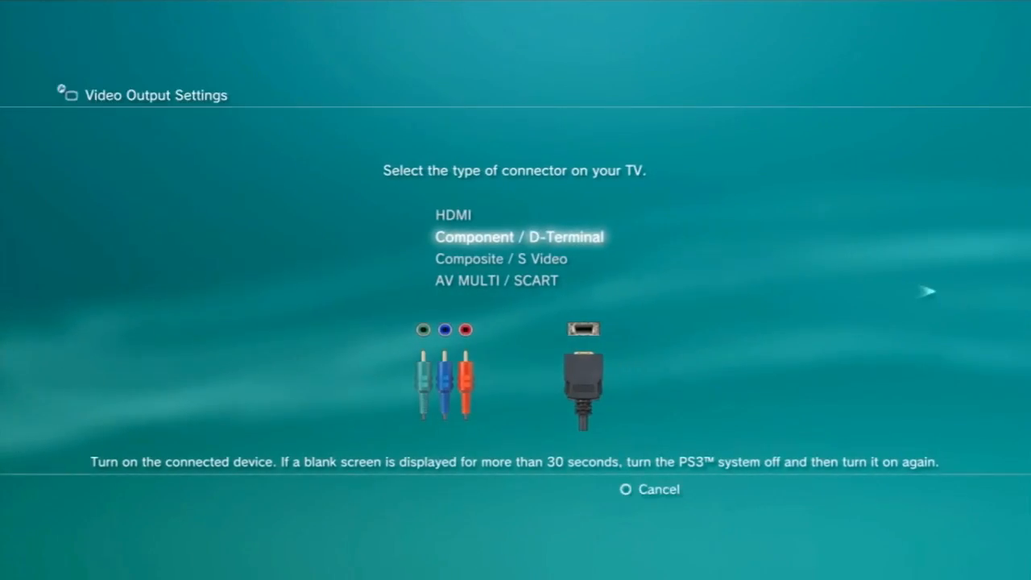
Step: Choose the Component / D-Terminal connector, keep 720p as the only selected HD resolution, then save the video output settings and finish
key(Return)
key(Down)
key(Down)
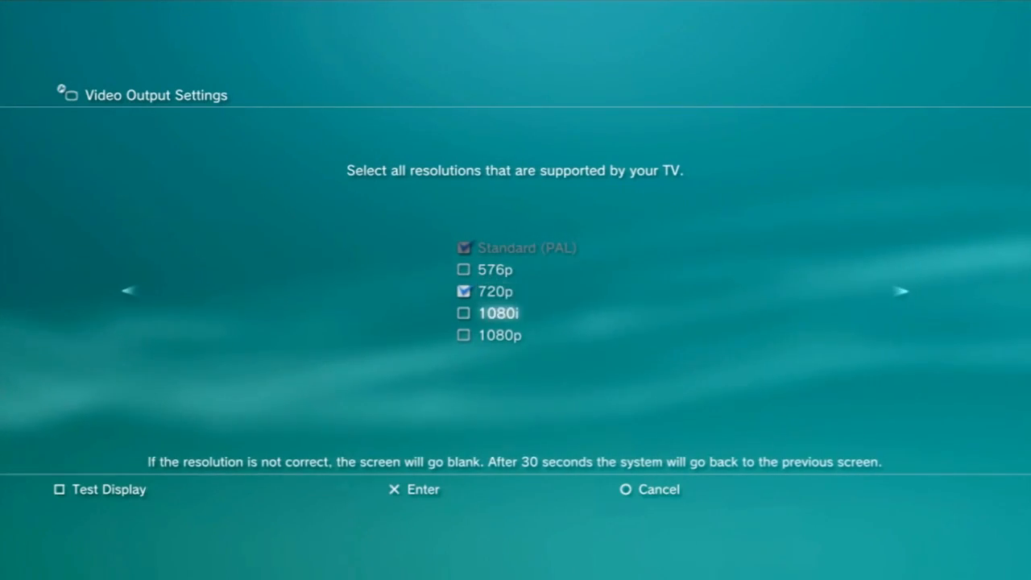
key(Up)
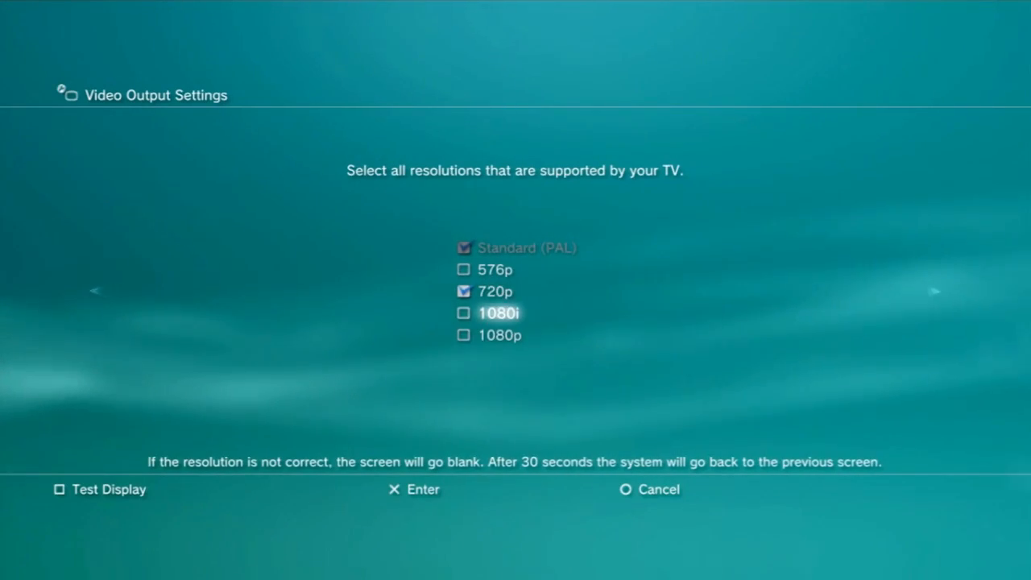
key(Up)
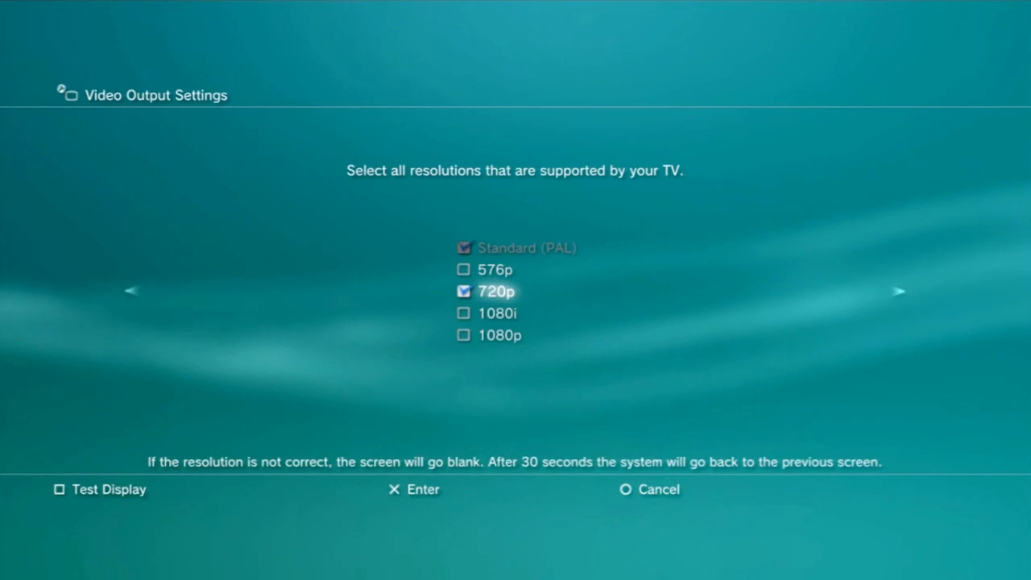
key(Right)
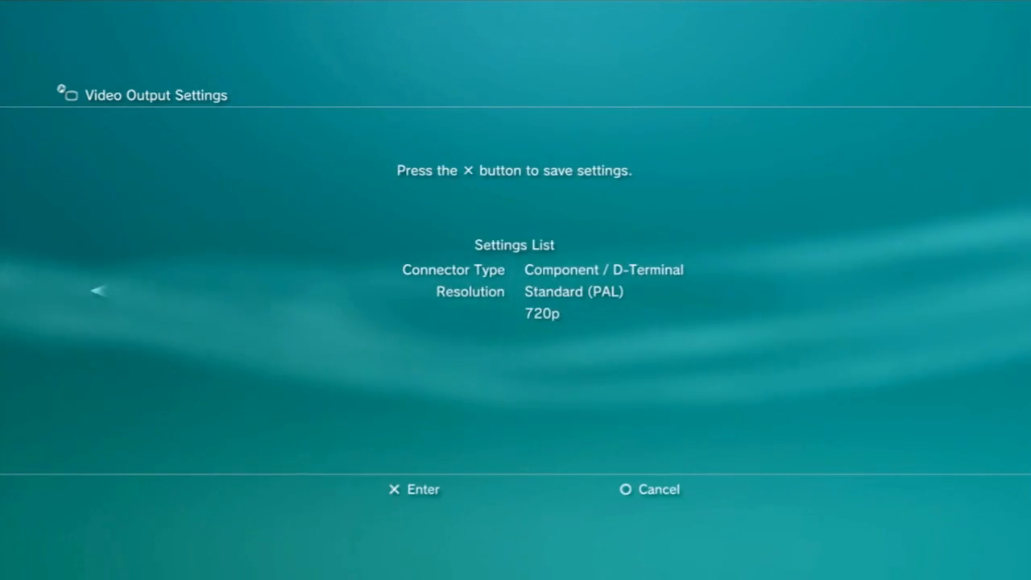
key(Return)
key(Down)
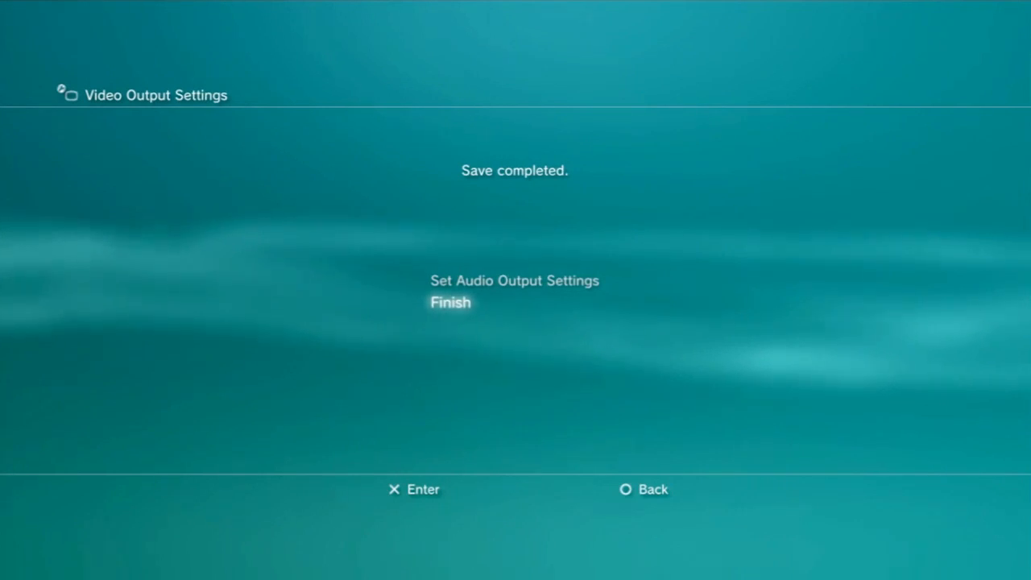
key(Return)
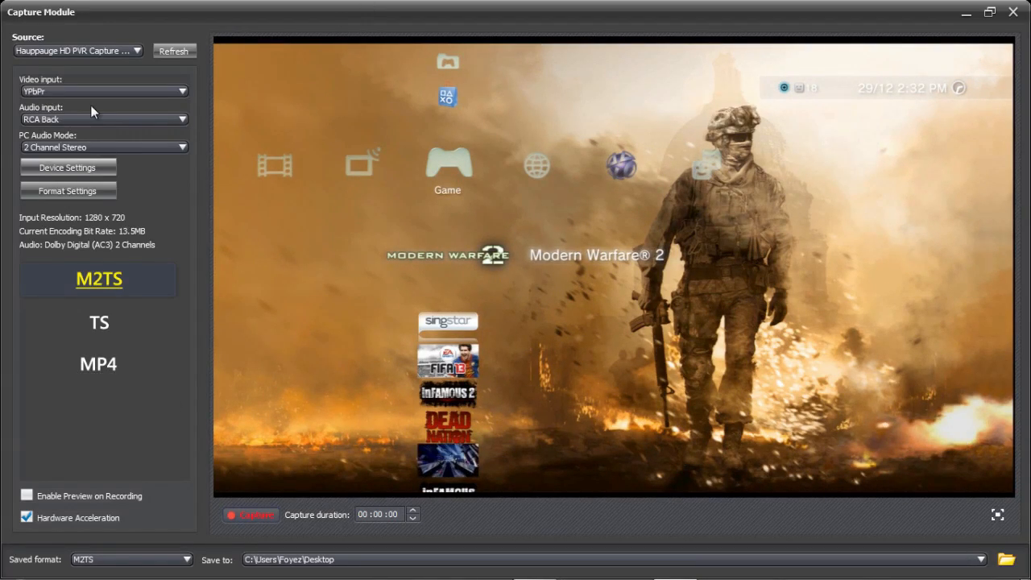
Step: Switch to the Capture Module and set the Hauppauge encoder to Constant Bitrate with Boost Analog Audio Input Level enabled, applying the format settings
click(85, 191)
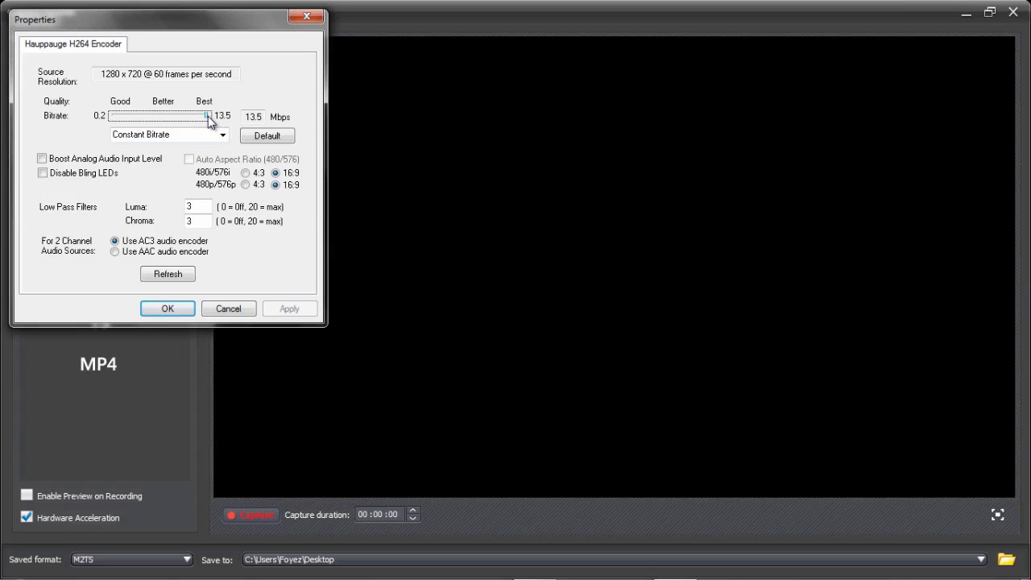
click(224, 136)
click(225, 135)
click(154, 144)
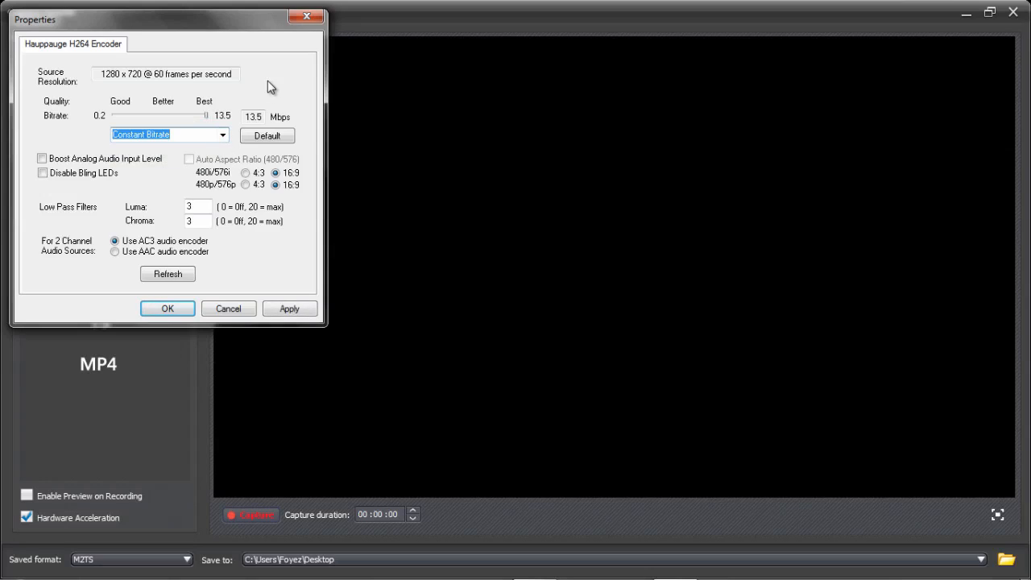
click(43, 159)
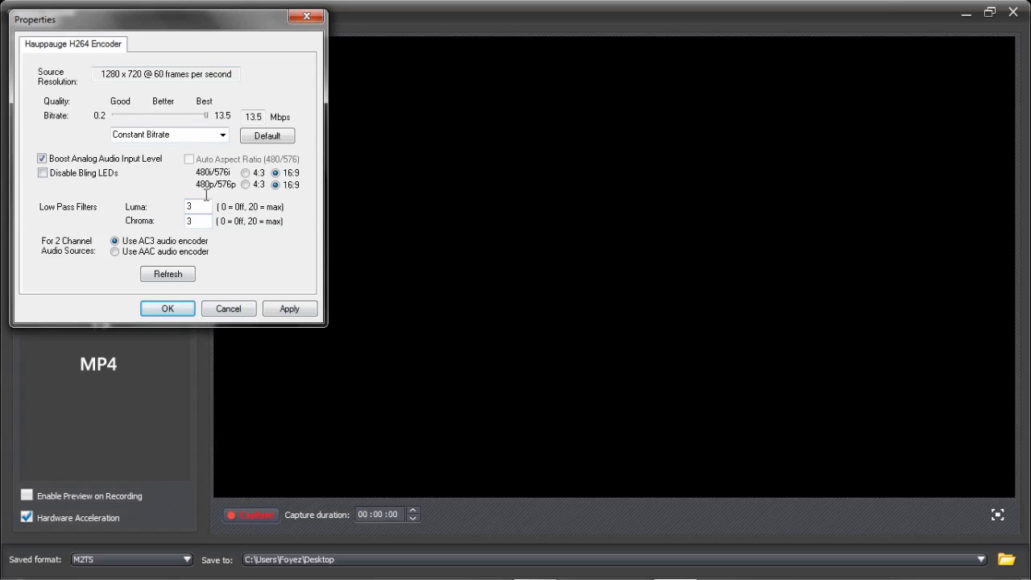
click(290, 310)
click(167, 309)
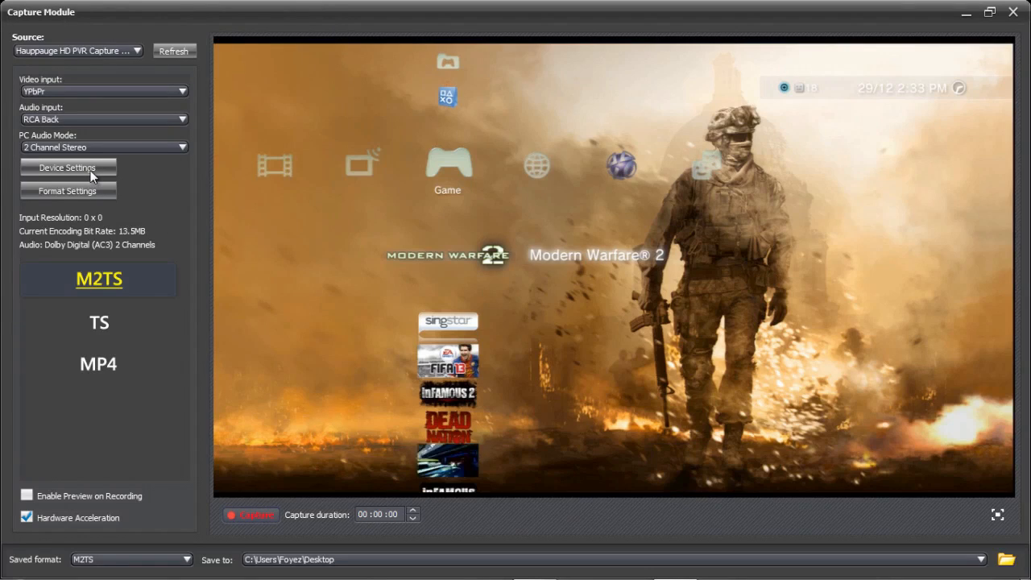
Step: Review the capture device's brightness, contrast, hue, saturation and sharpness settings, then accept them
click(68, 168)
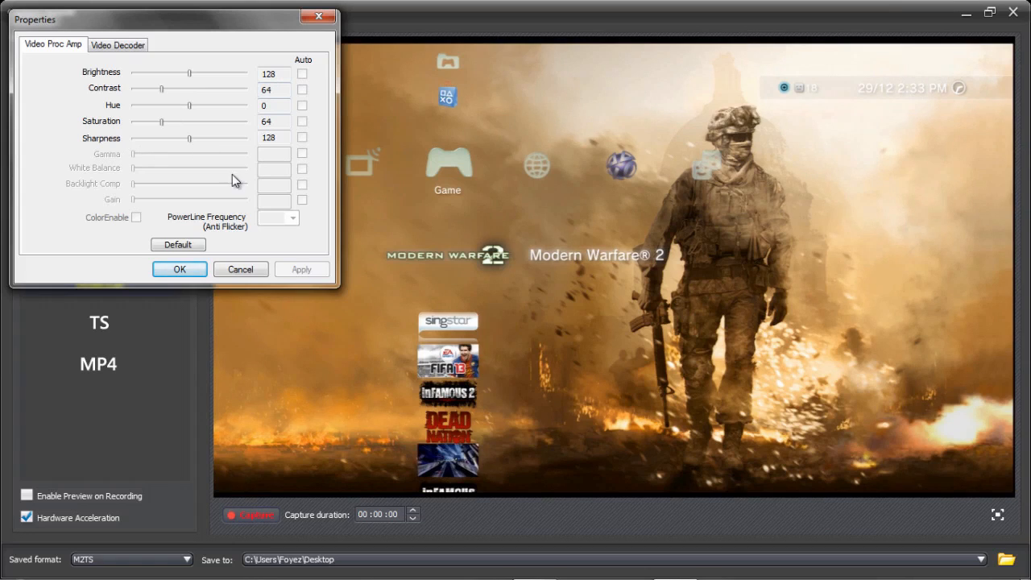
click(194, 266)
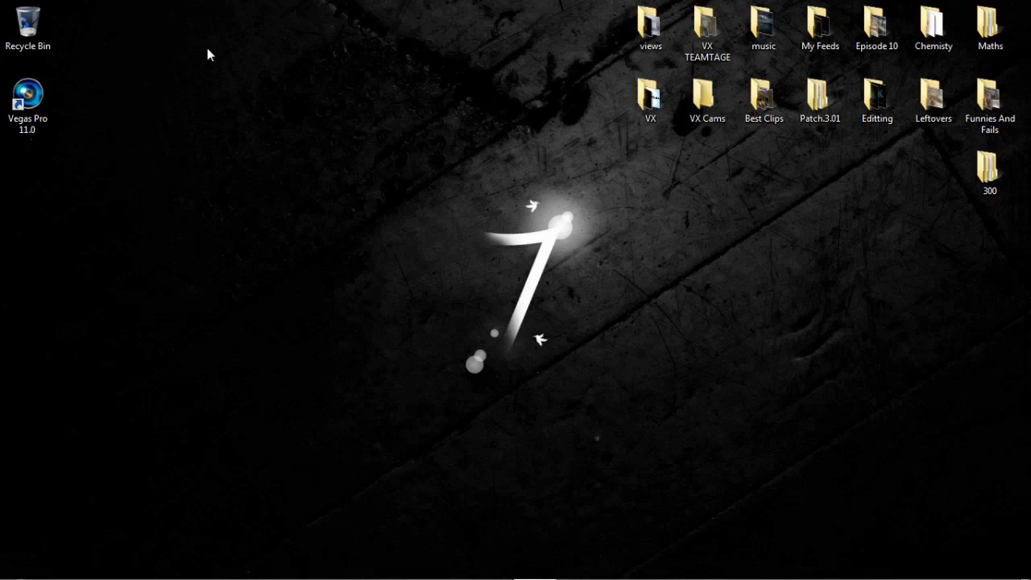
Step: Launch Vegas Pro 11.0, open the project properties and keep the HD 720-60p (1280x720, 59.940 fps) template
click(32, 97)
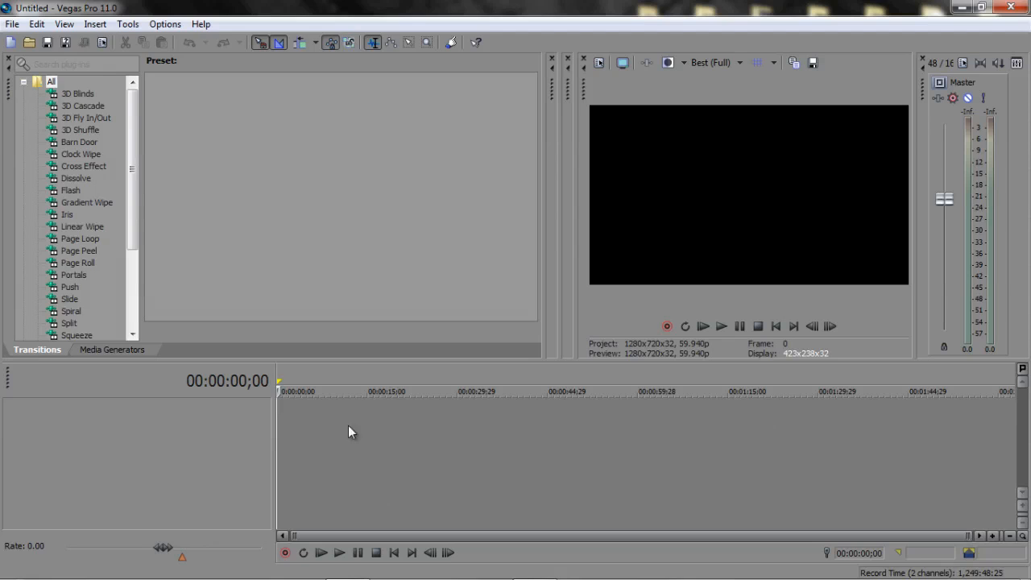
click(103, 44)
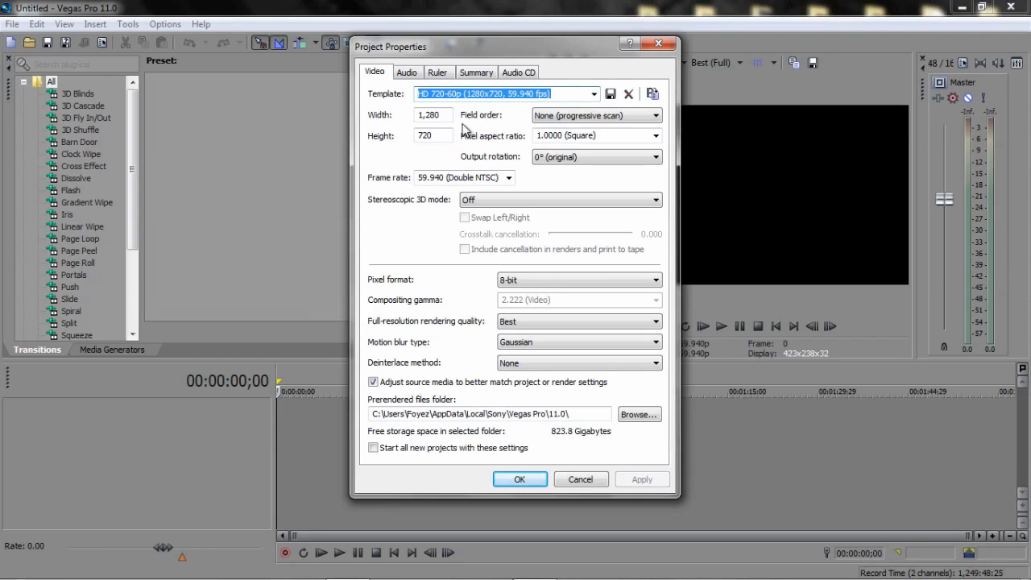
click(594, 95)
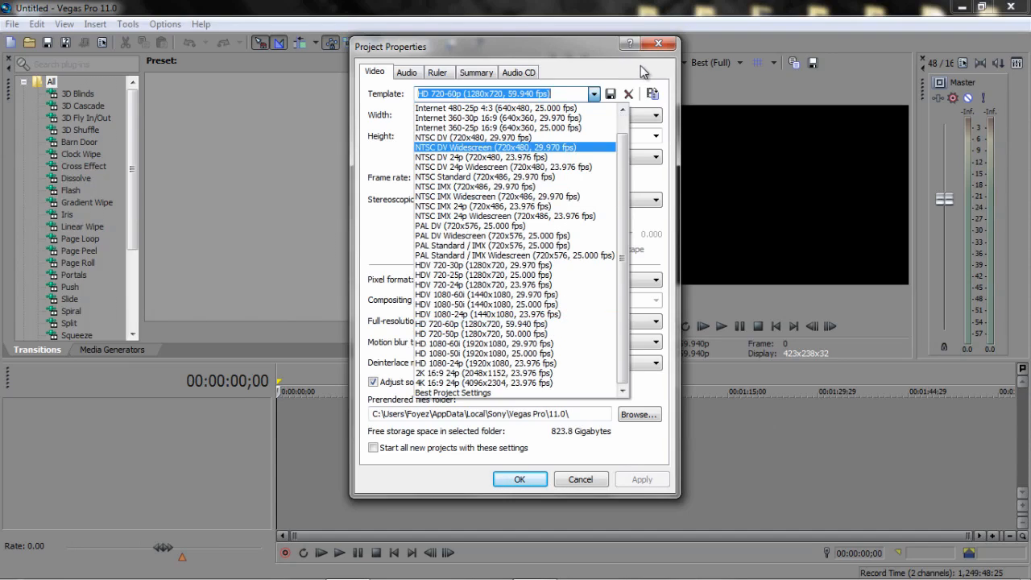
click(660, 49)
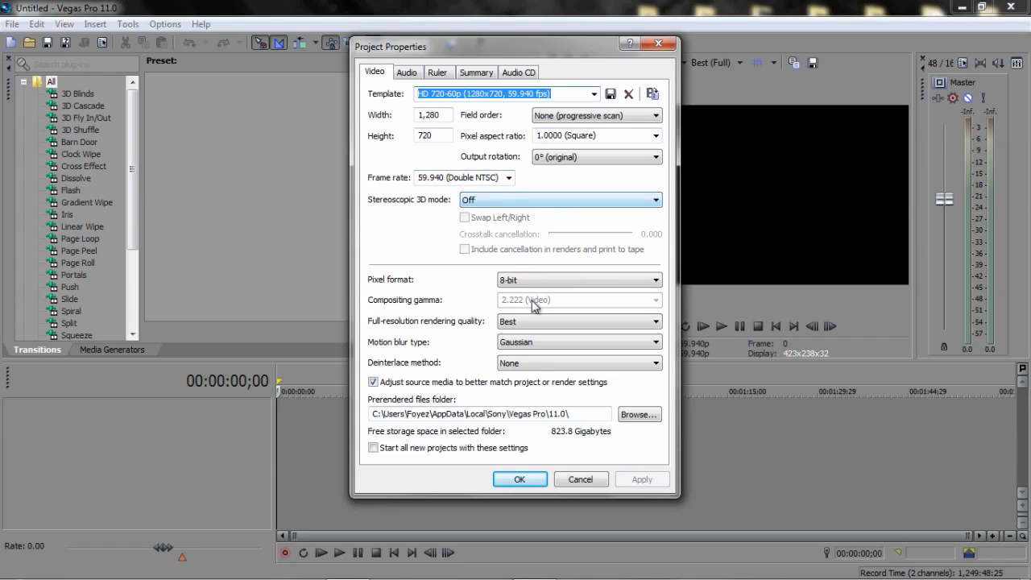
Step: Use 8-bit pixel format, Best rendering quality and no deinterlacing, start all new projects with these settings, and apply the project properties
click(539, 282)
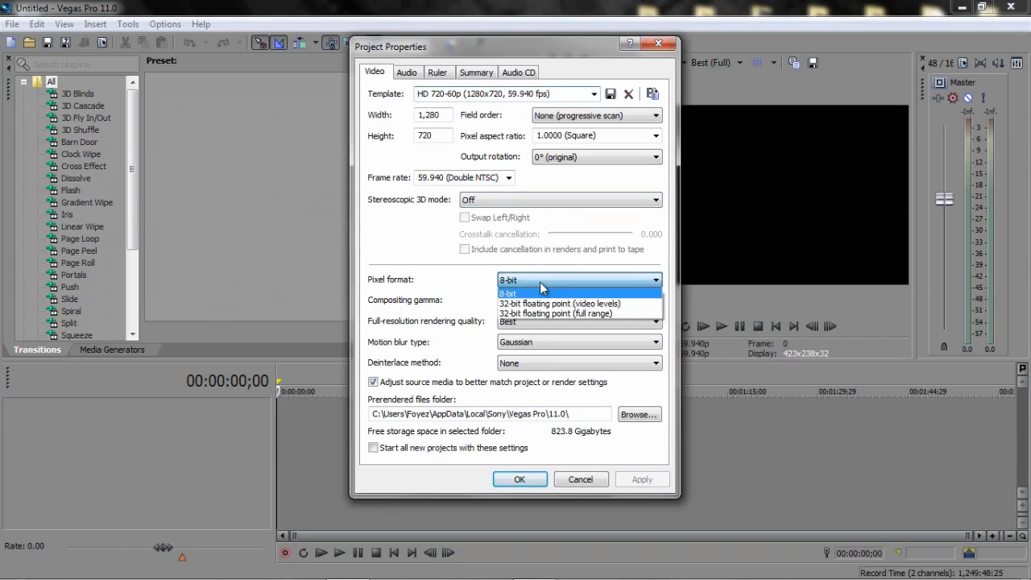
click(475, 294)
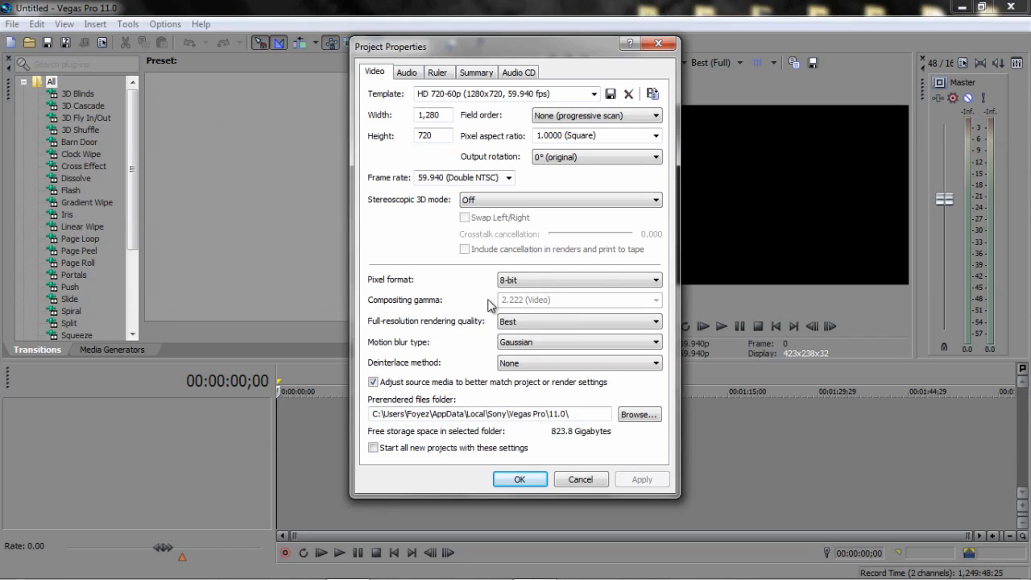
click(538, 322)
click(532, 365)
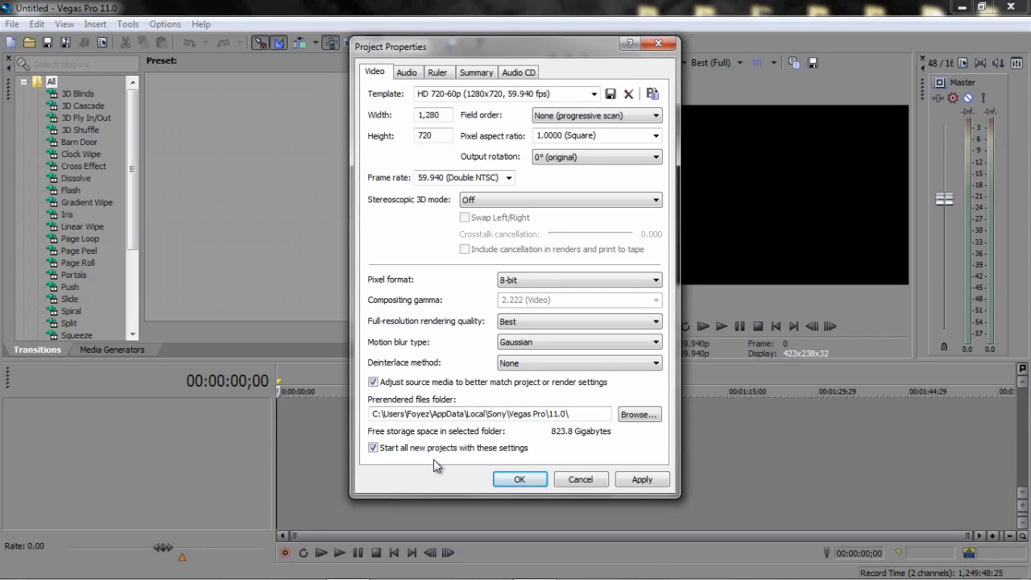
click(642, 482)
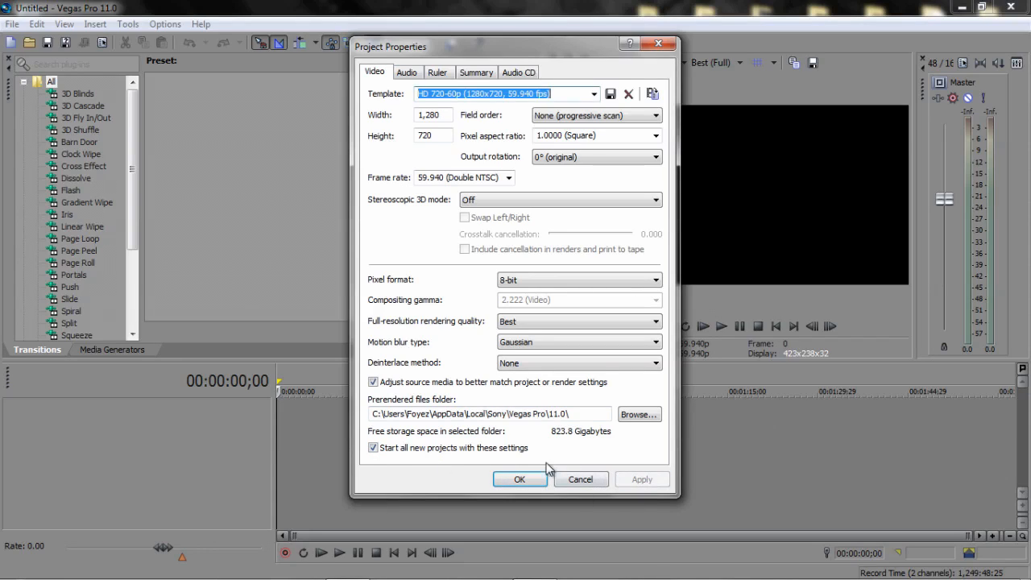
click(522, 480)
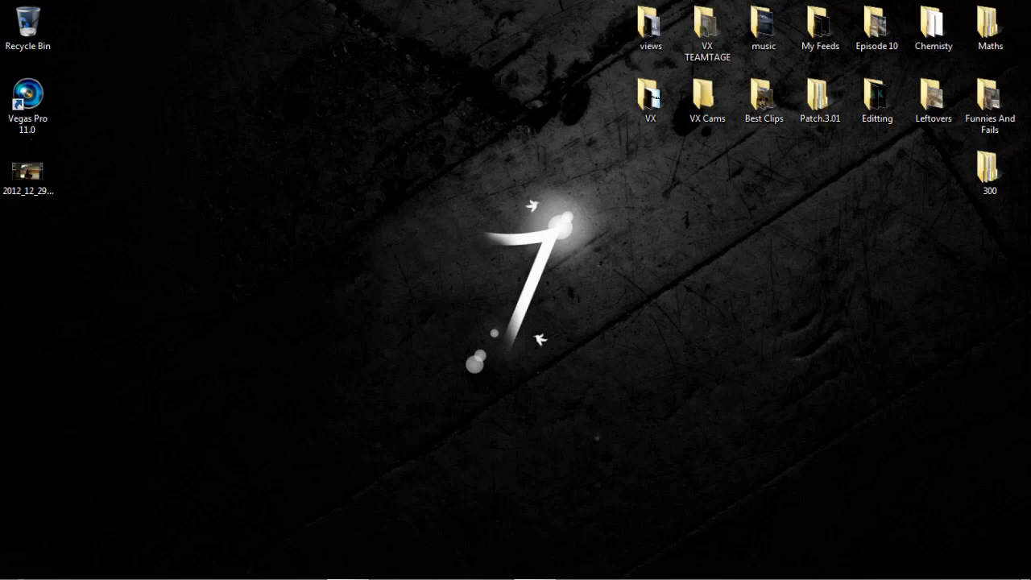
Step: Add the recorded gameplay clip from the desktop to the start of the Vegas Pro timeline and maximize the editor again
click(347, 573)
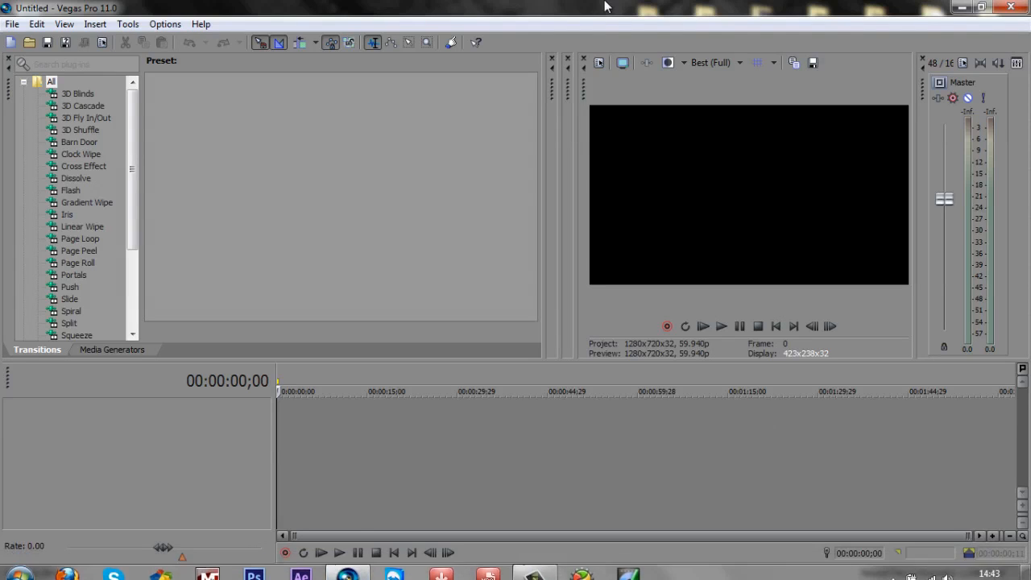
drag(603, 7, 1030, 200)
drag(28, 174, 791, 445)
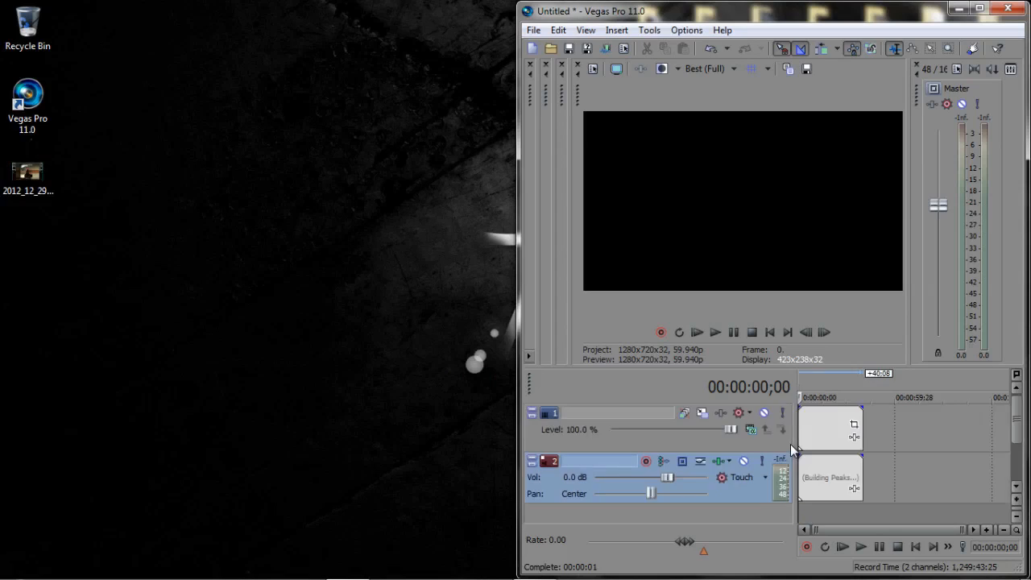
click(980, 8)
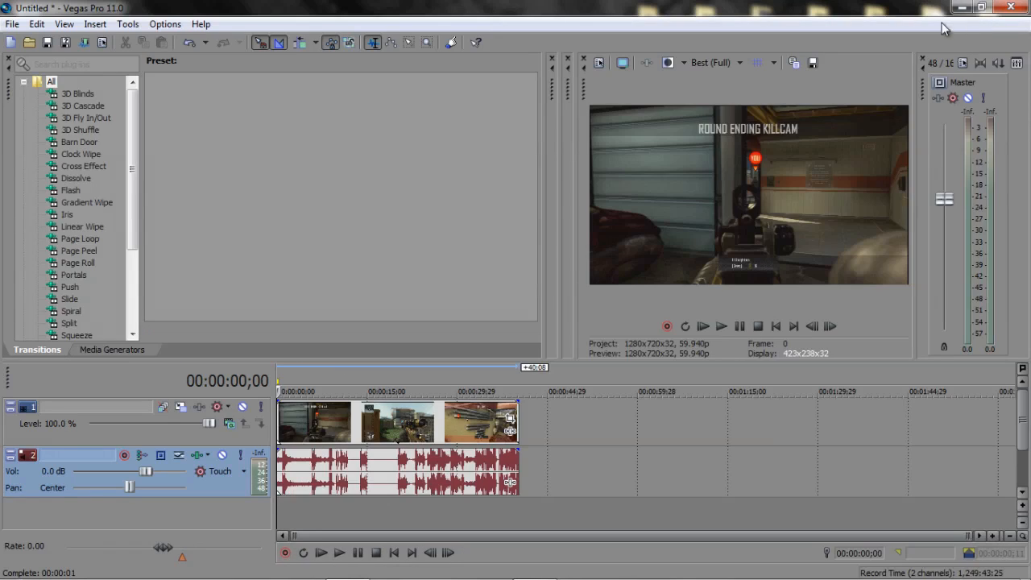
Step: Cut away the clip's portion before 00:00:20;05 and place the remainder at the timeline start
click(398, 424)
mouse_move(279, 427)
mouse_down()
mouse_move(398, 427)
mouse_move(288, 423)
mouse_up()
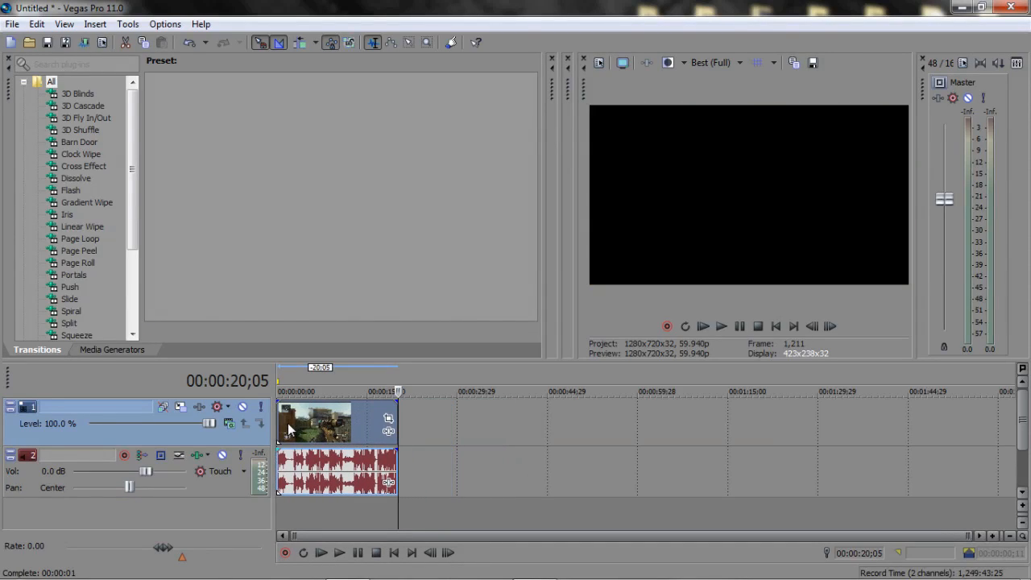
Step: Play the clip from near its start and trim its end to 00:00:10;23
click(282, 430)
click(339, 555)
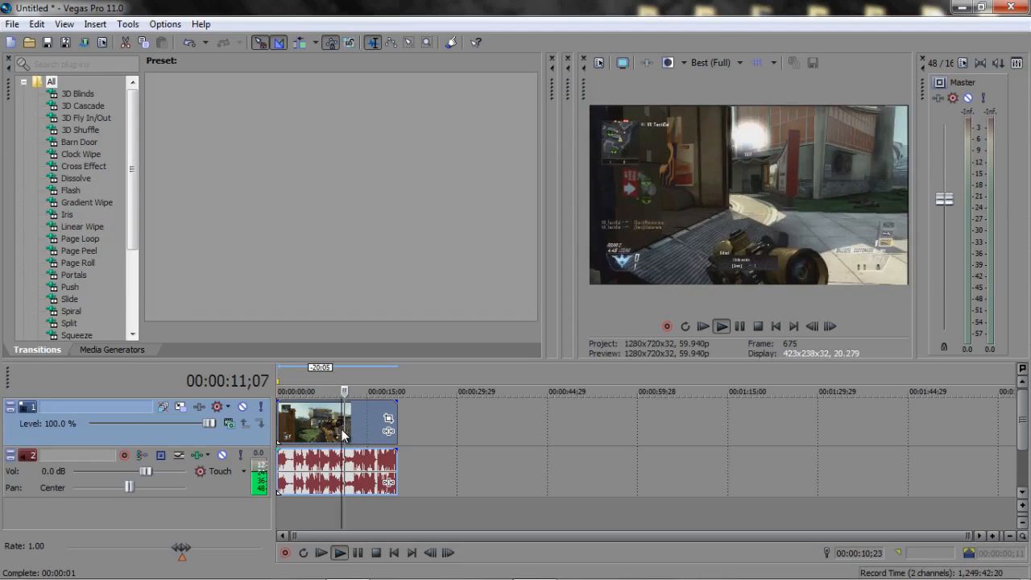
key(space)
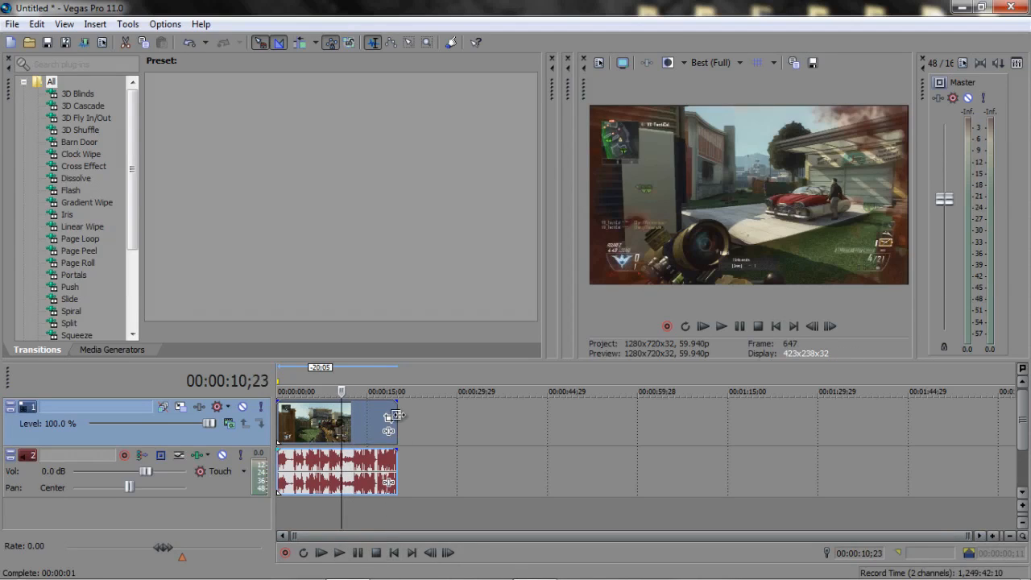
drag(394, 417, 342, 416)
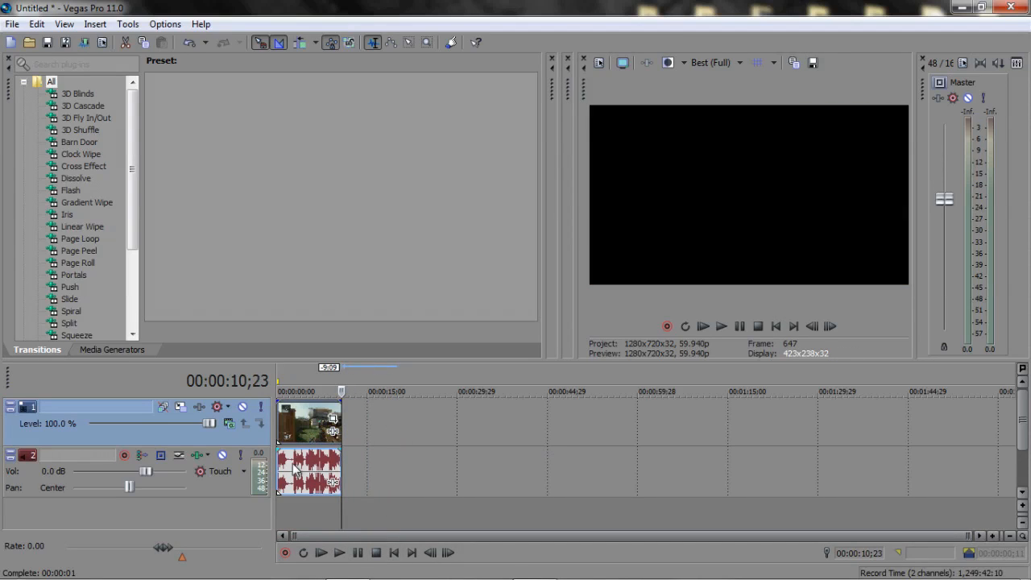
Step: Disable resampling for the gameplay clip's video event, starting from the beginning of the timeline
click(394, 553)
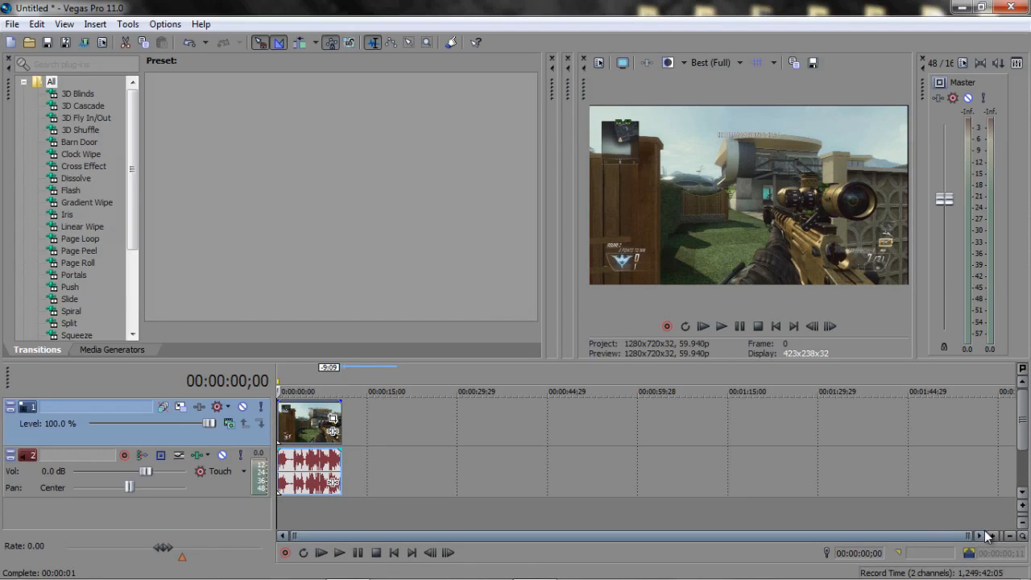
click(995, 537)
click(993, 538)
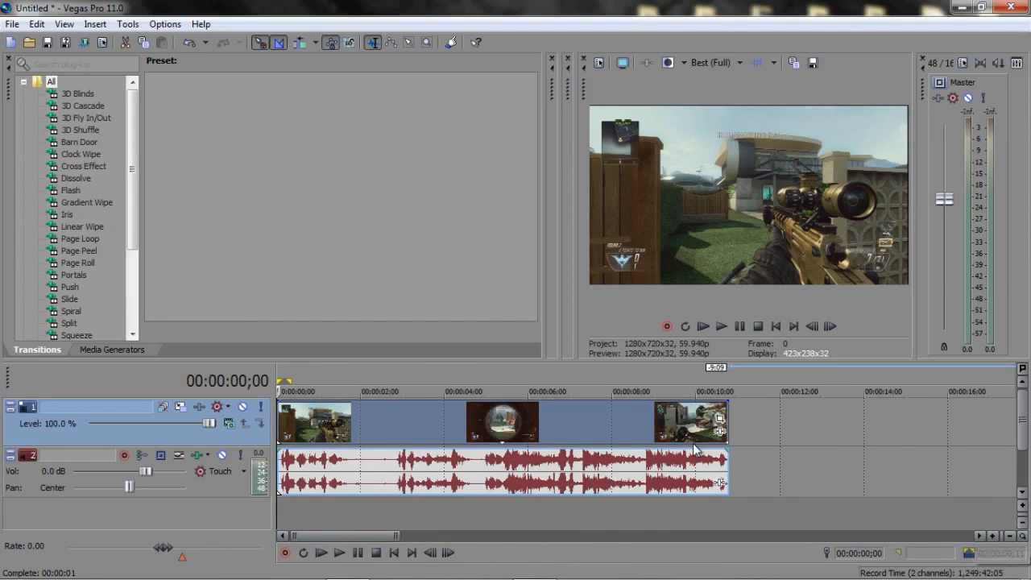
right_click(621, 423)
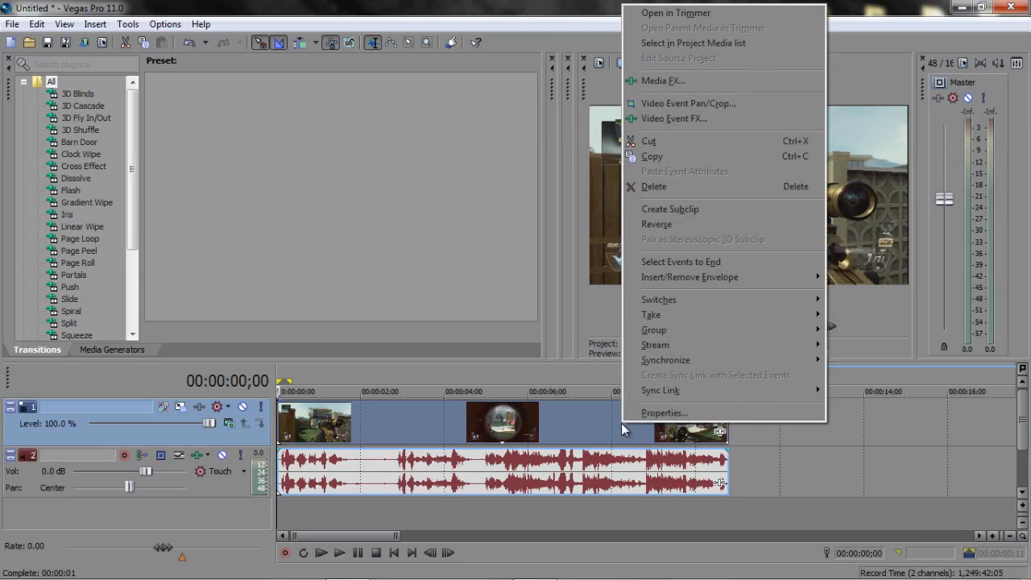
click(652, 413)
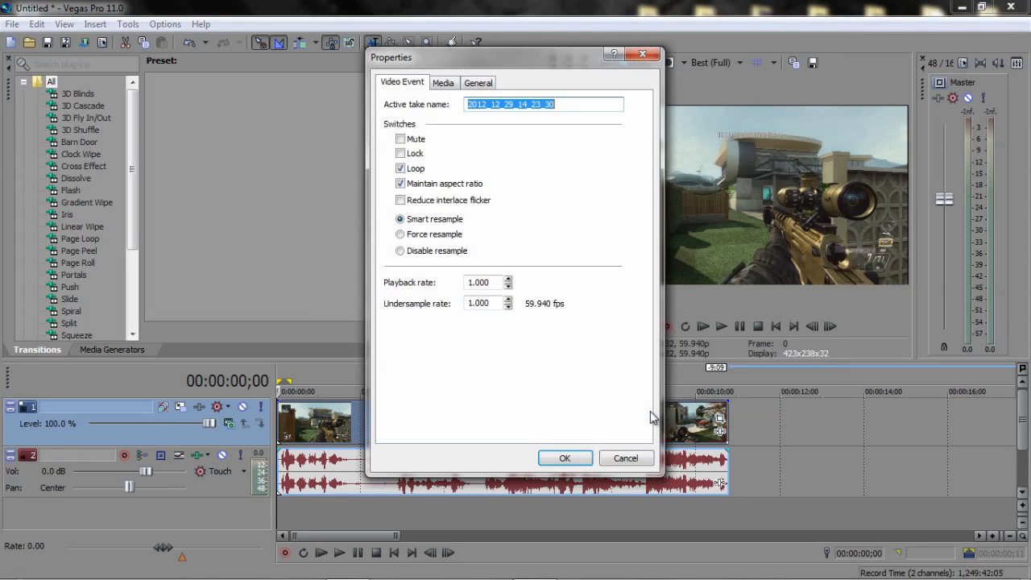
click(402, 252)
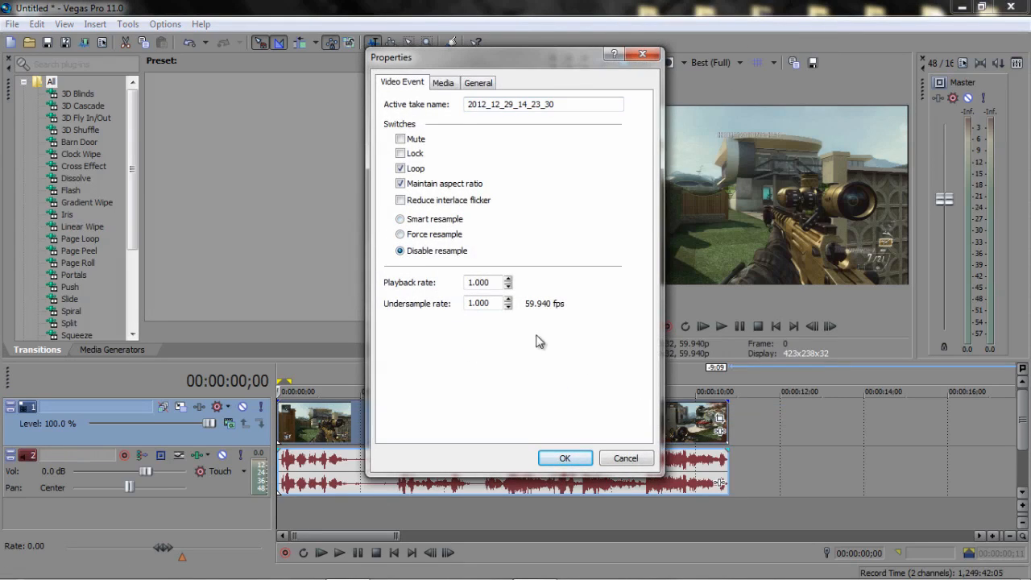
click(555, 456)
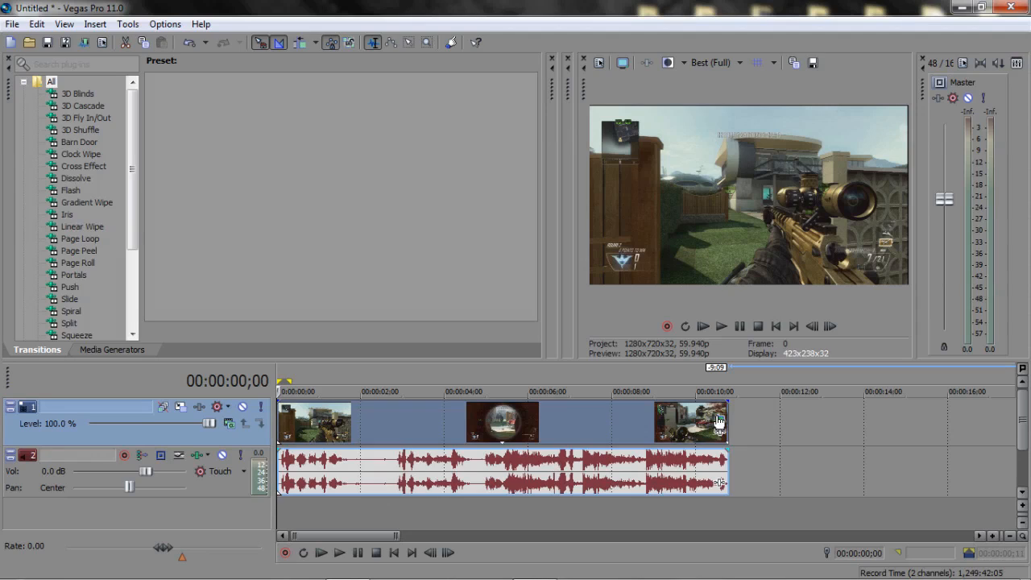
Step: Apply the saved 720 preset to the video event's Pan/Crop and close the effect window
click(720, 420)
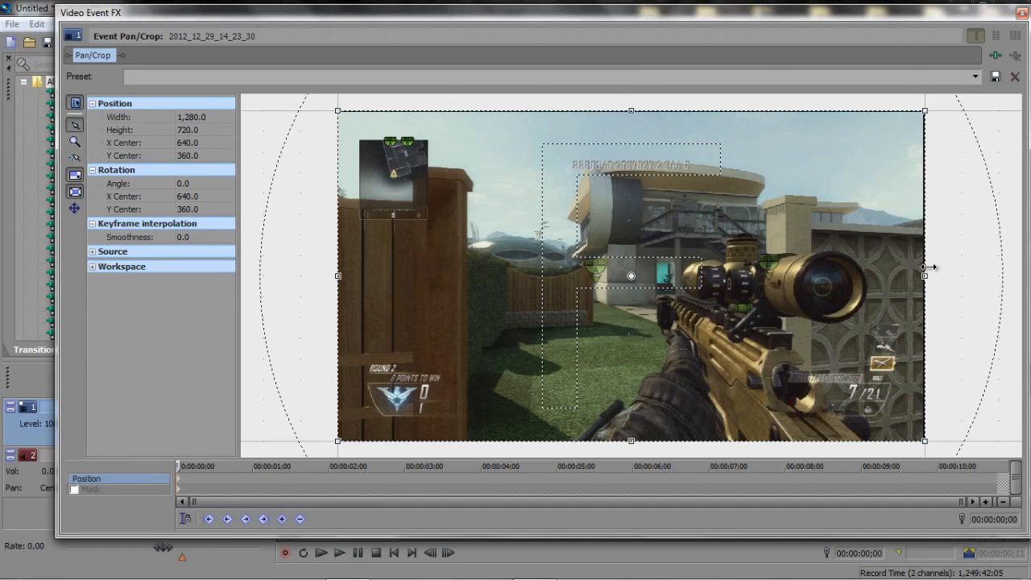
click(976, 78)
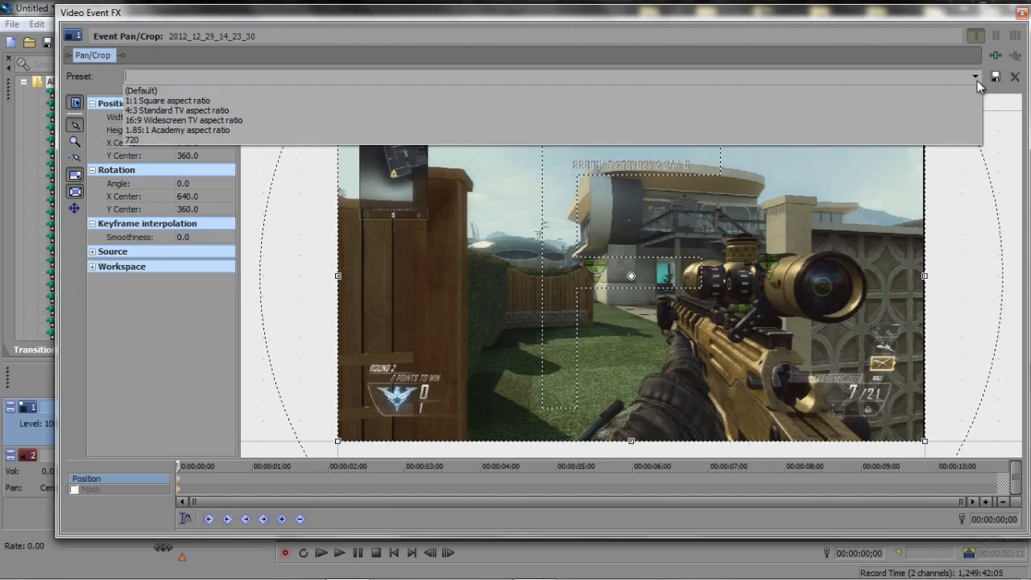
click(943, 140)
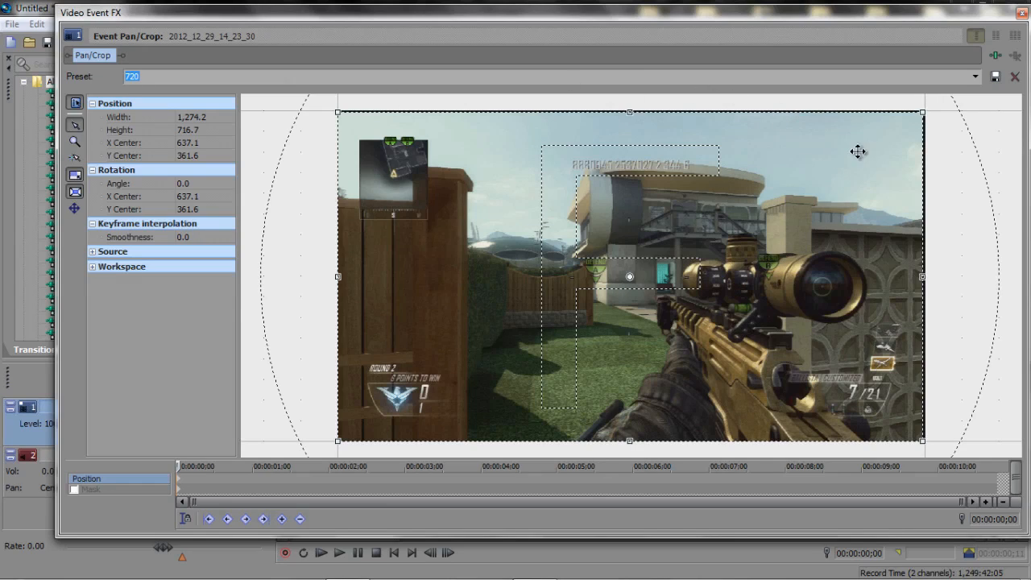
click(1017, 11)
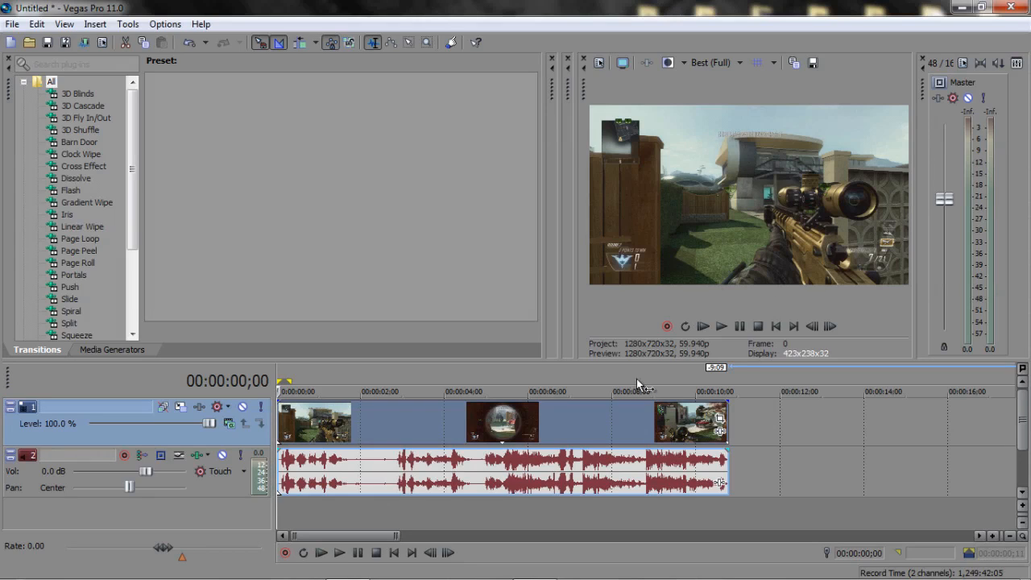
Step: Mark the whole clip up to 00:00:10;23 as the loop region and open the MainConcept AVC/AAC 720p render template for customization
drag(728, 379, 252, 377)
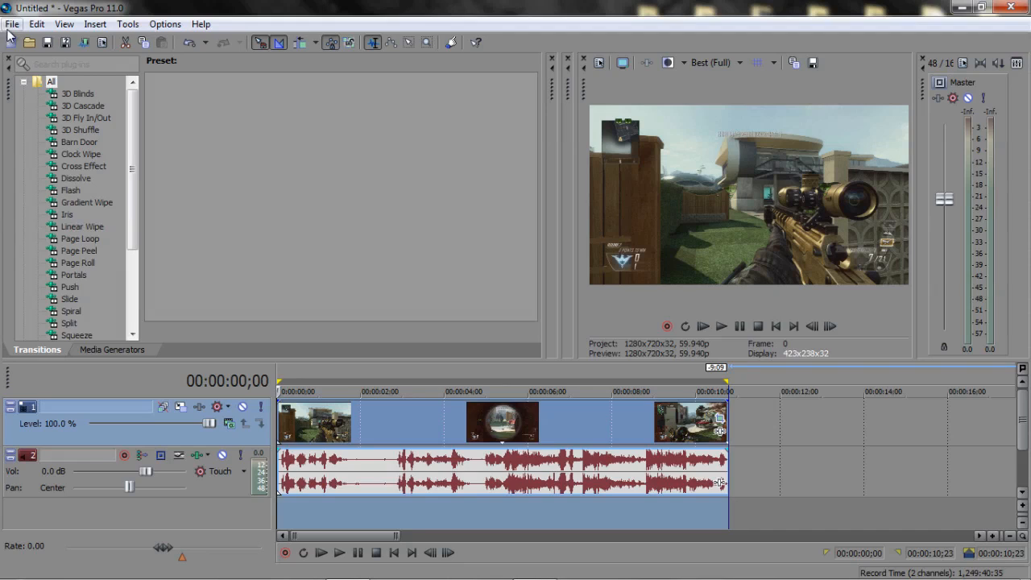
click(11, 26)
click(64, 129)
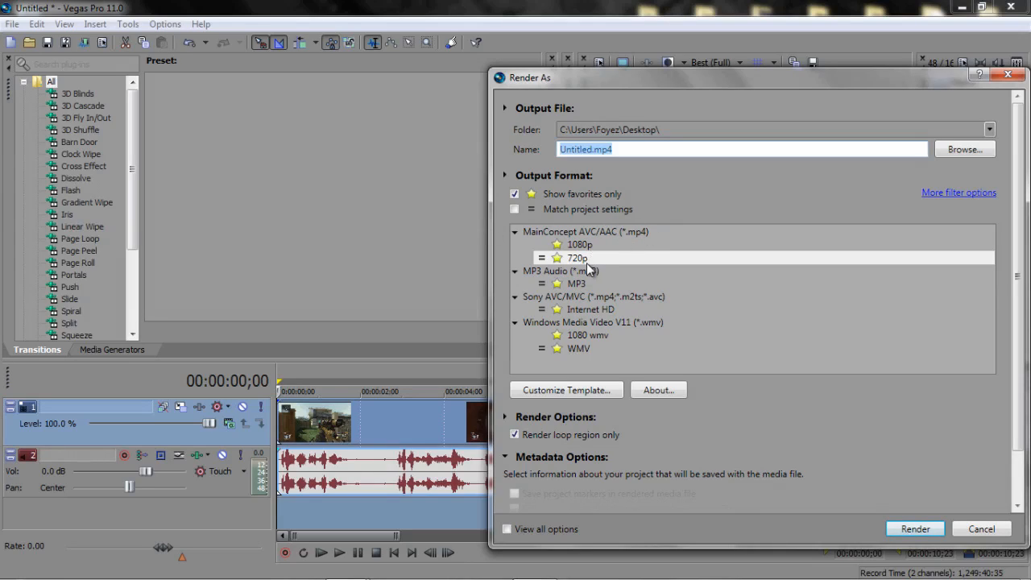
click(595, 391)
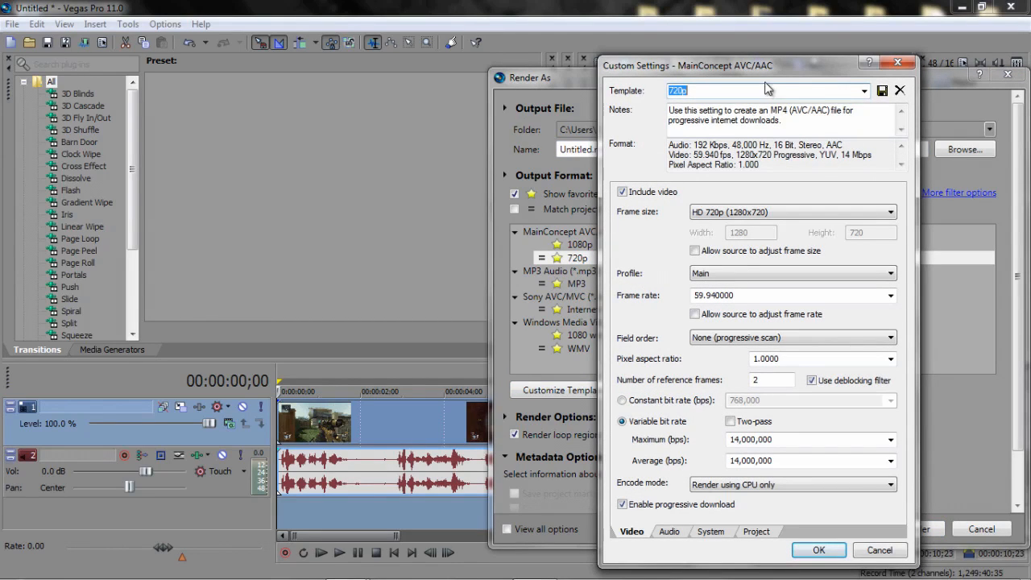
drag(760, 66, 575, 58)
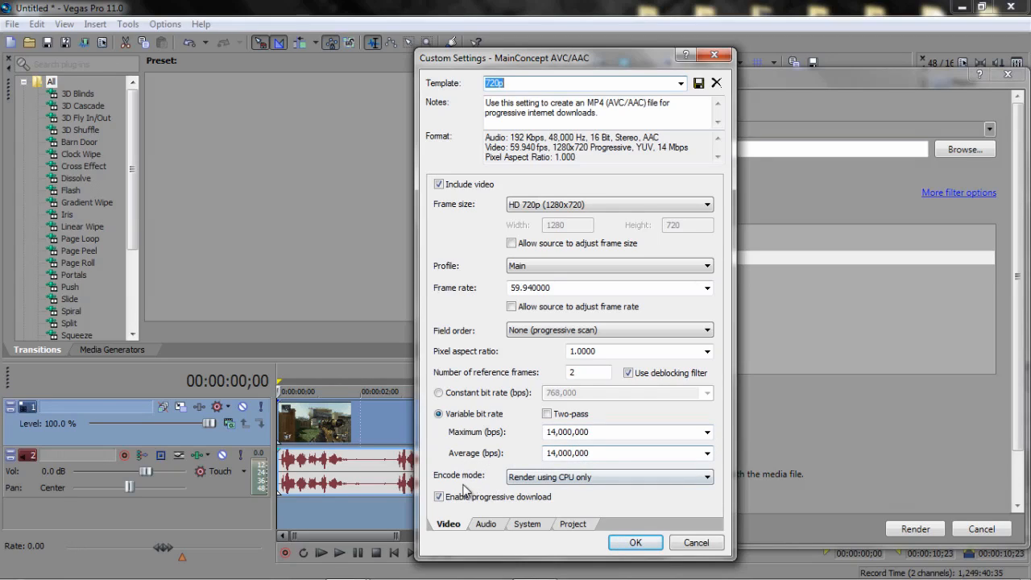
Step: Set the 720p template's encode mode to Automatic (recommended), trying Render using CPU only in between
click(532, 479)
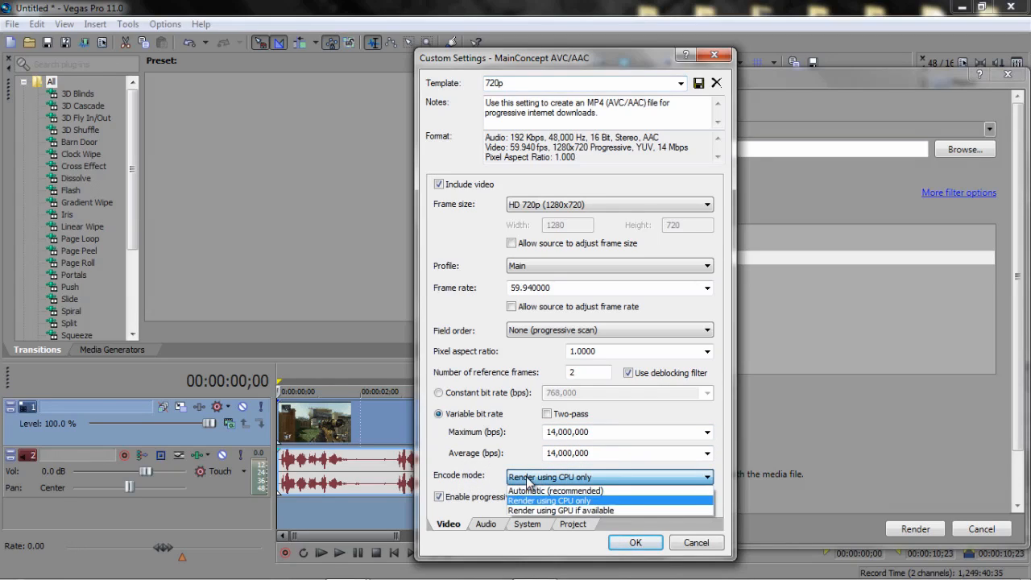
click(535, 491)
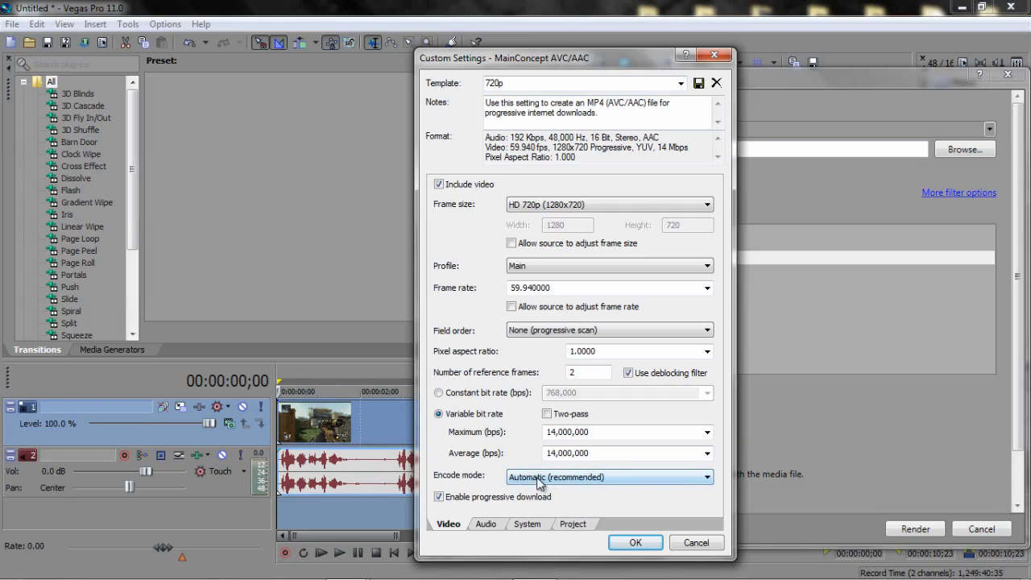
click(541, 479)
click(544, 490)
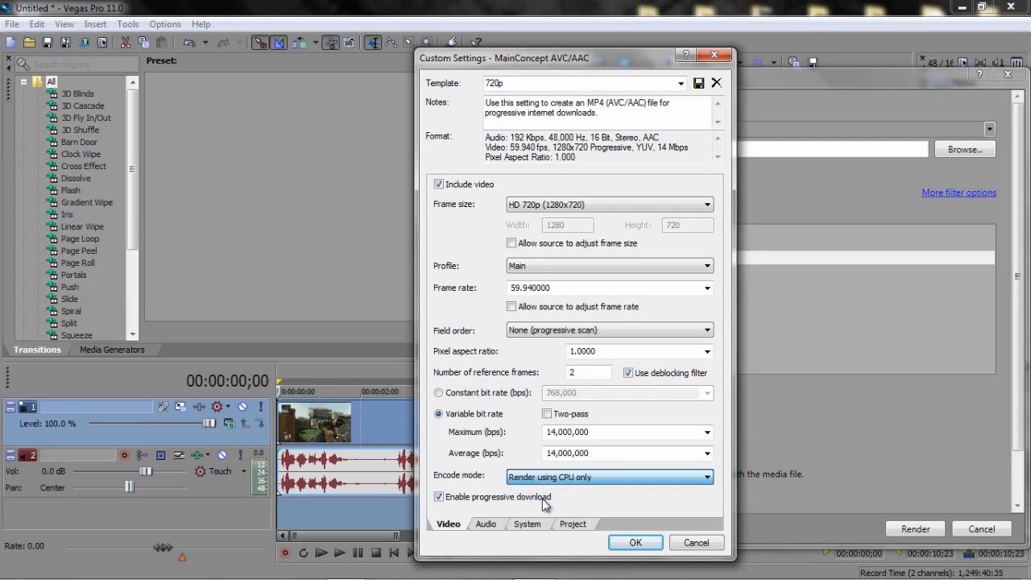
click(567, 479)
click(554, 488)
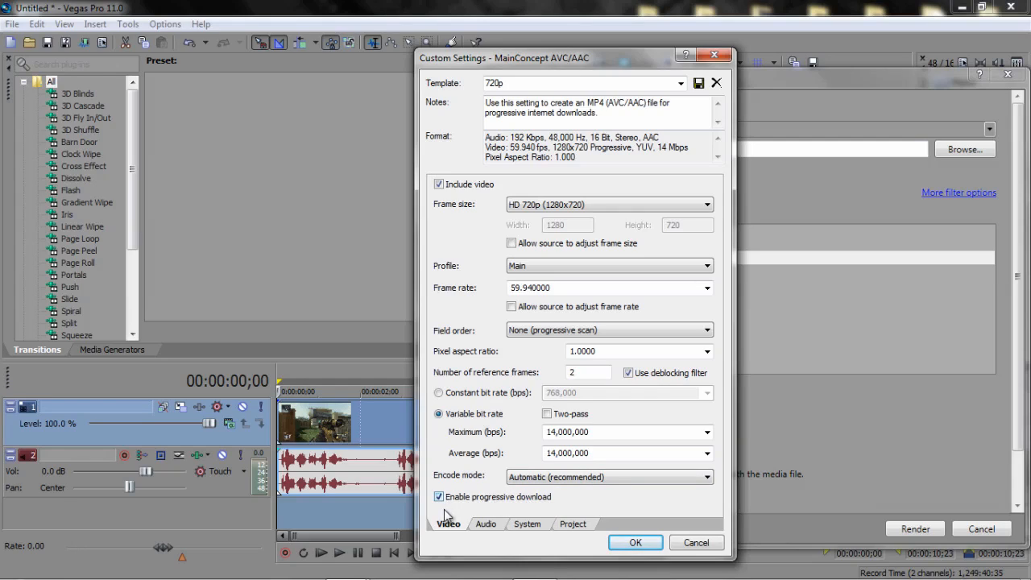
Step: Review the template's audio and system settings, set its video rendering quality to Best, and accept the custom settings
click(486, 524)
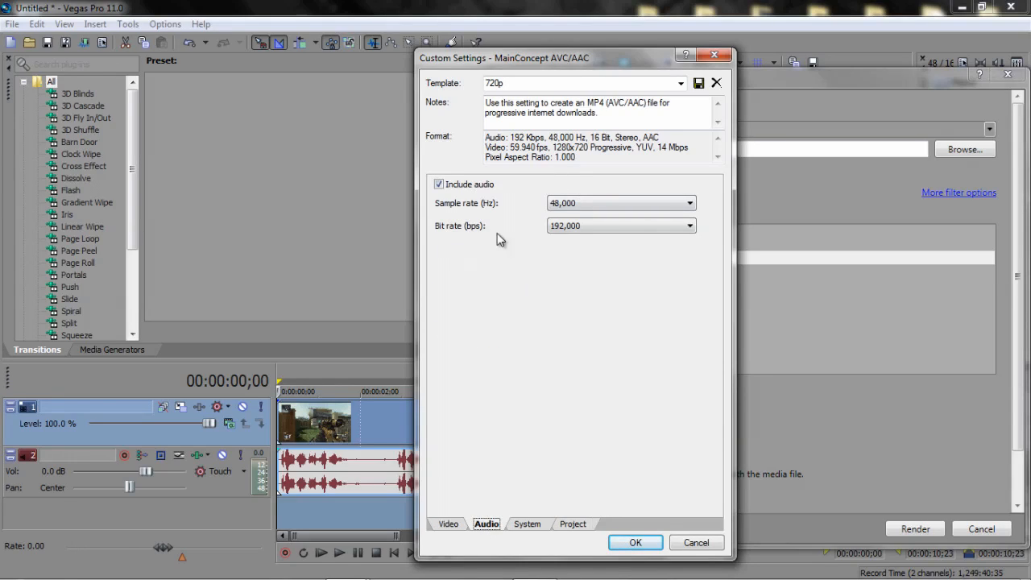
click(529, 524)
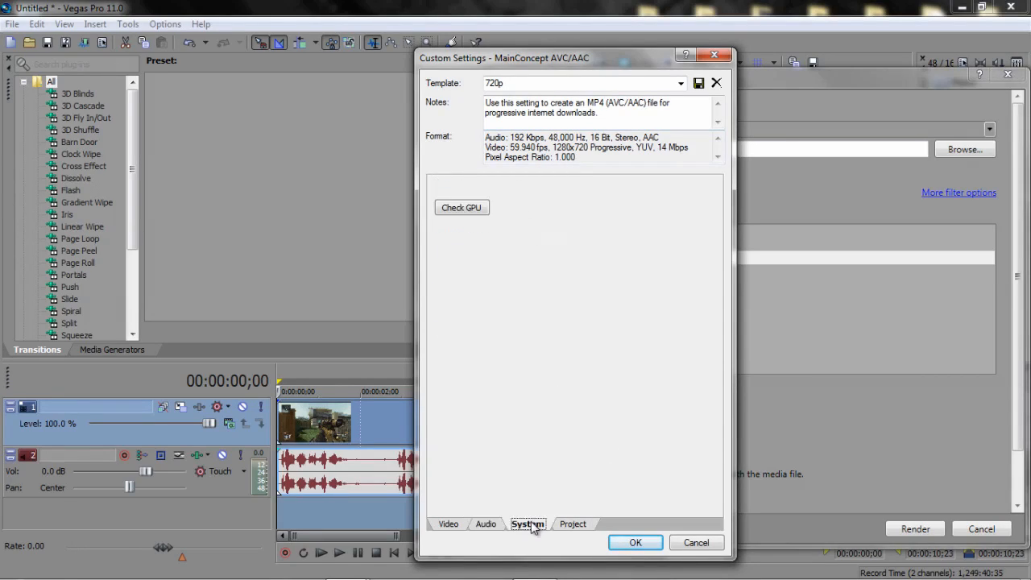
click(573, 524)
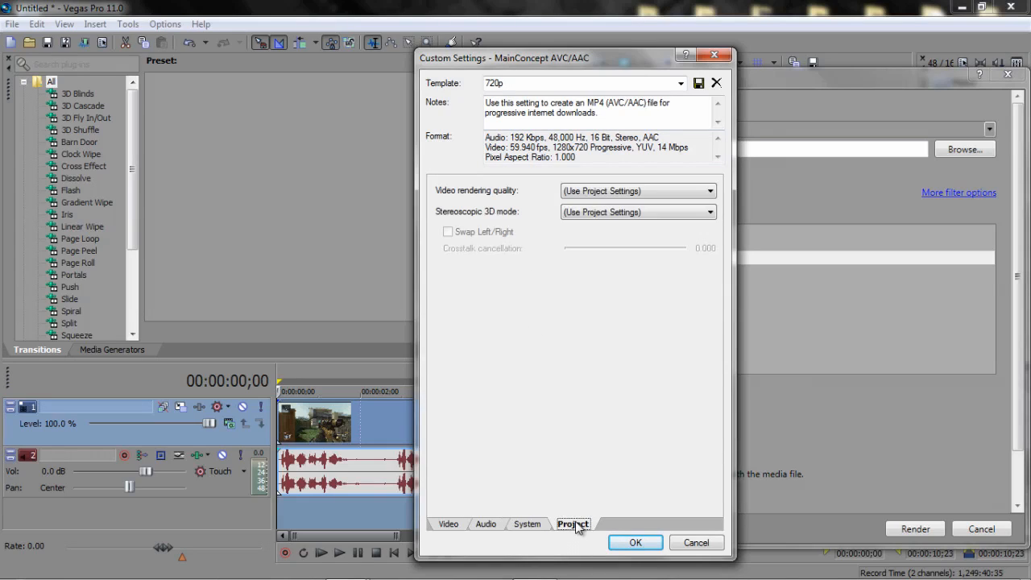
click(612, 213)
click(620, 192)
click(620, 192)
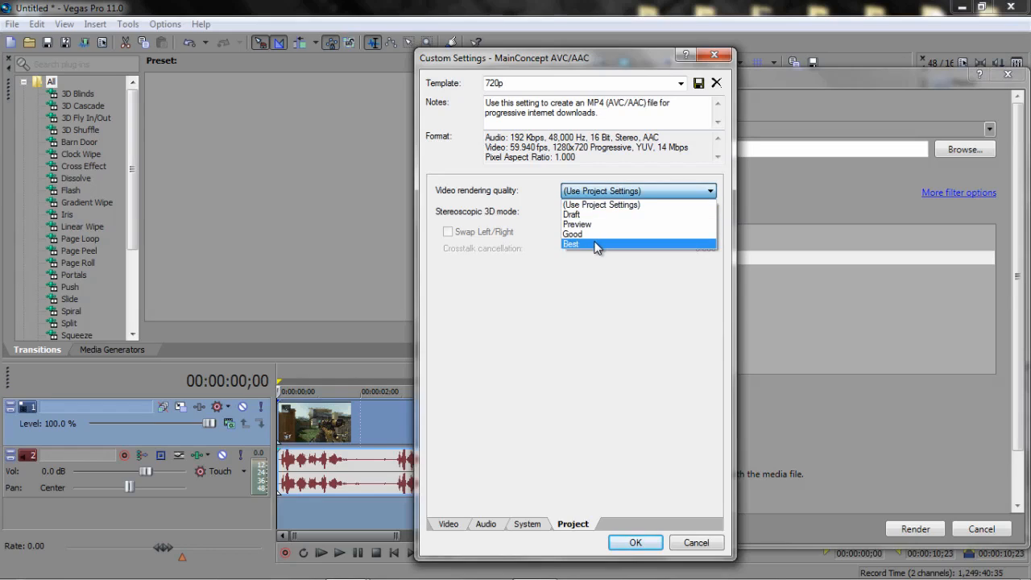
click(599, 244)
click(597, 214)
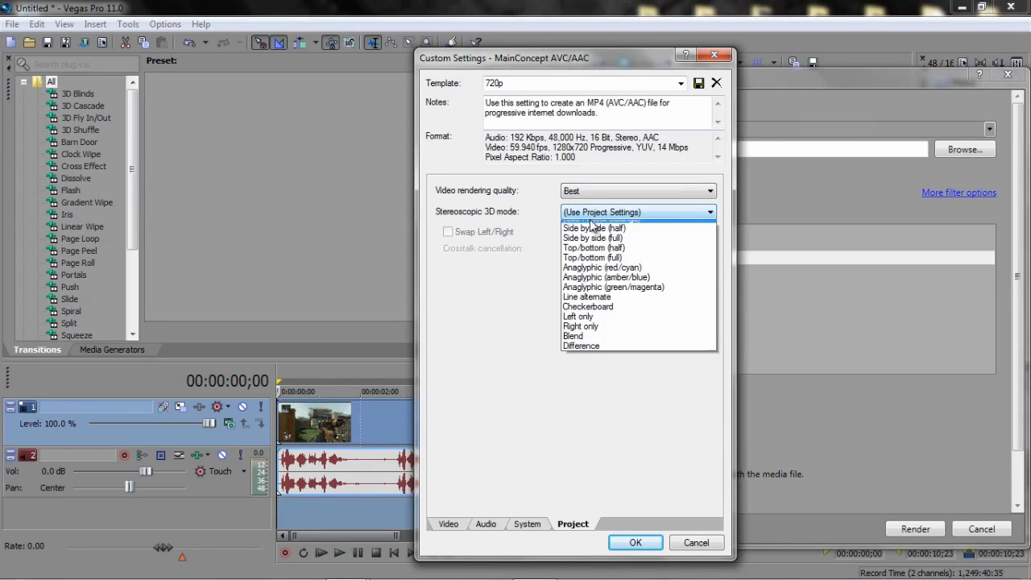
click(518, 338)
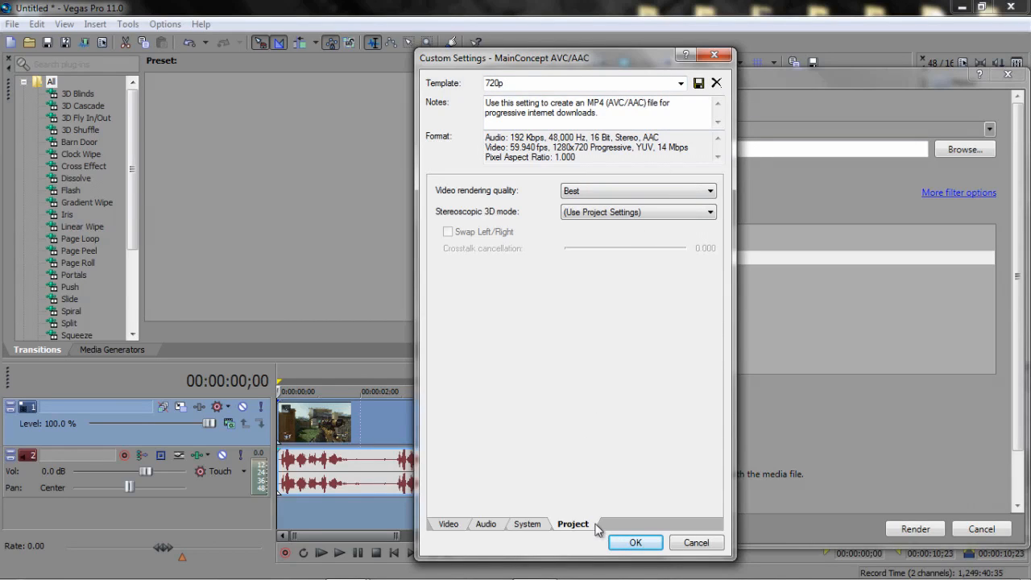
click(641, 544)
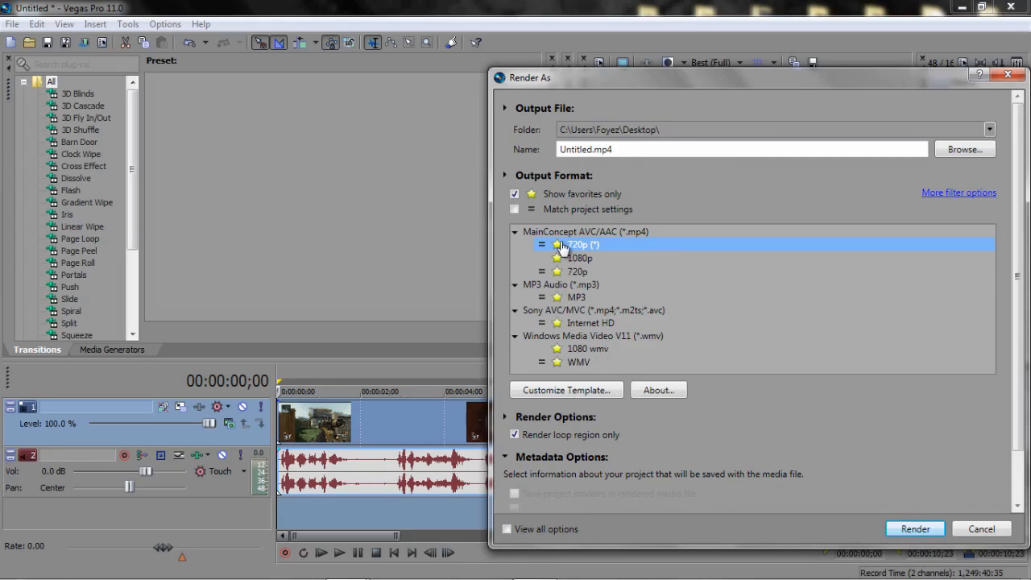
Step: Render the loop region with the customized 720p template as Untitled.mp4 on the desktop and open the finished video
click(908, 531)
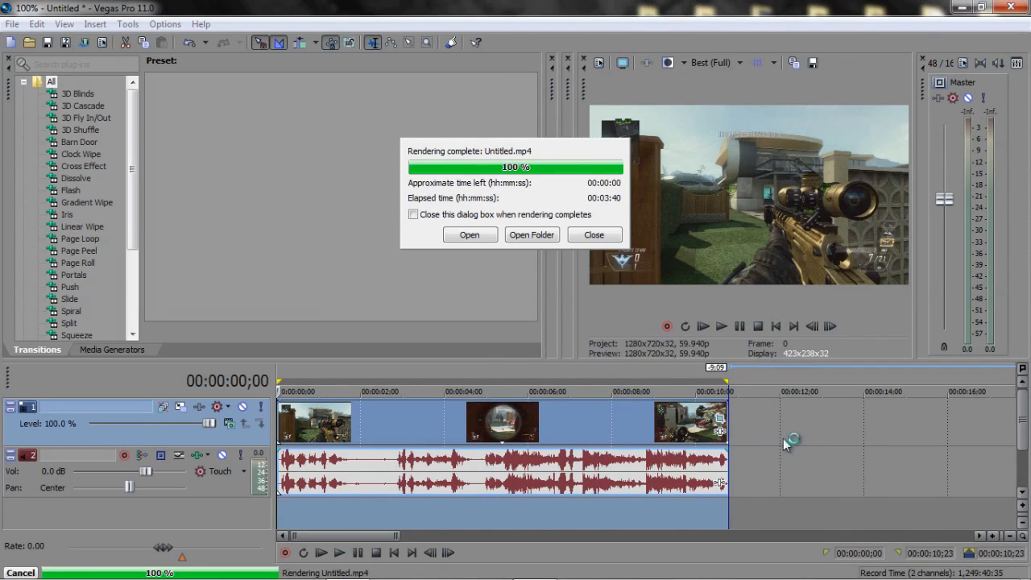
click(475, 234)
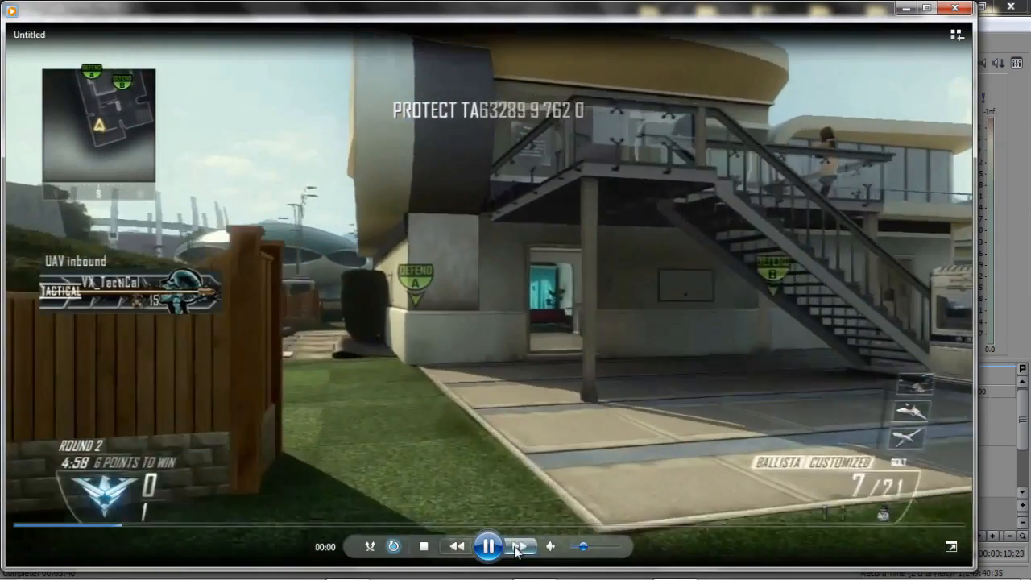
Step: Pause the rendered video, return to its start, watch it in full screen, and close the player
click(488, 547)
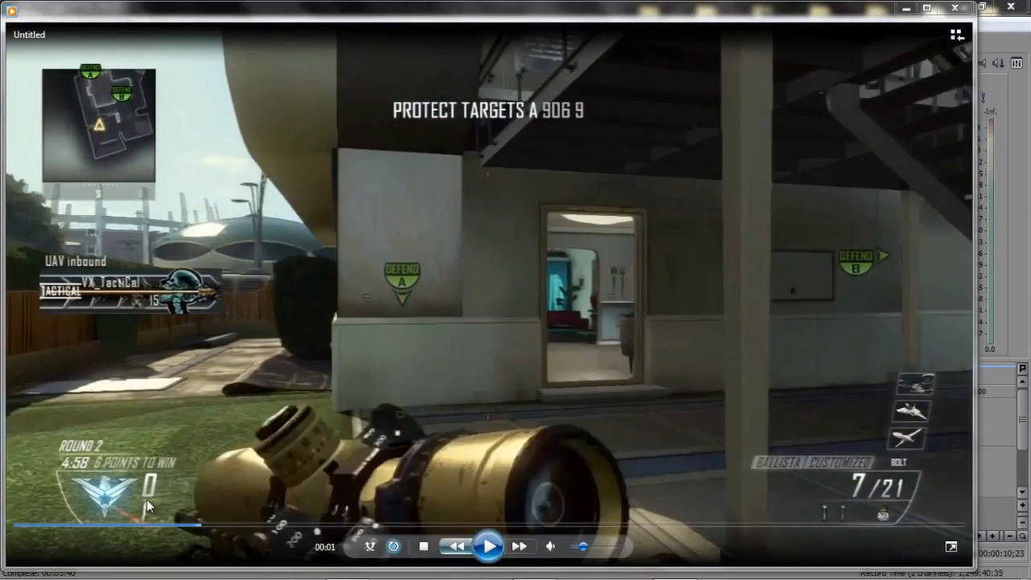
click(16, 530)
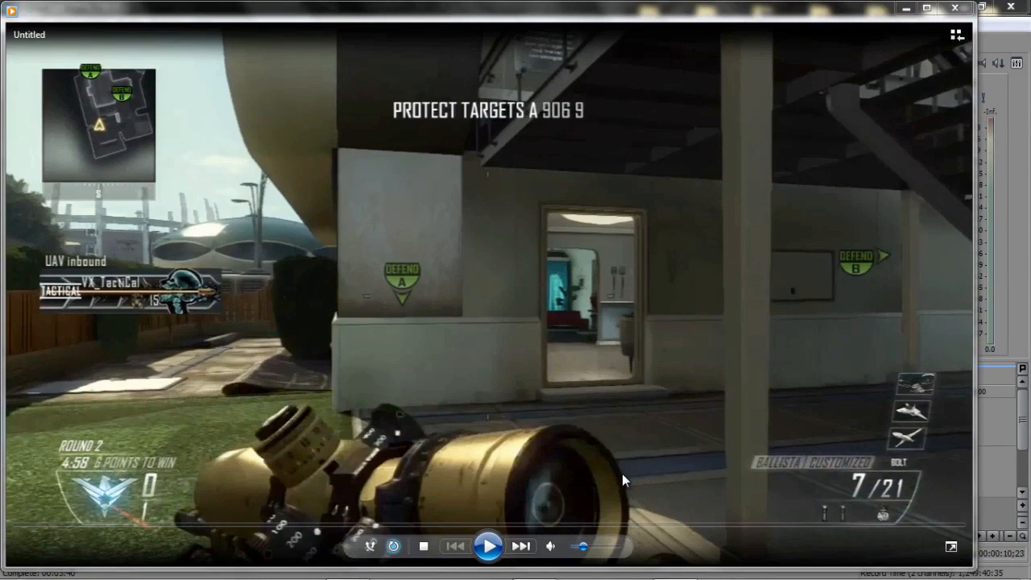
click(952, 548)
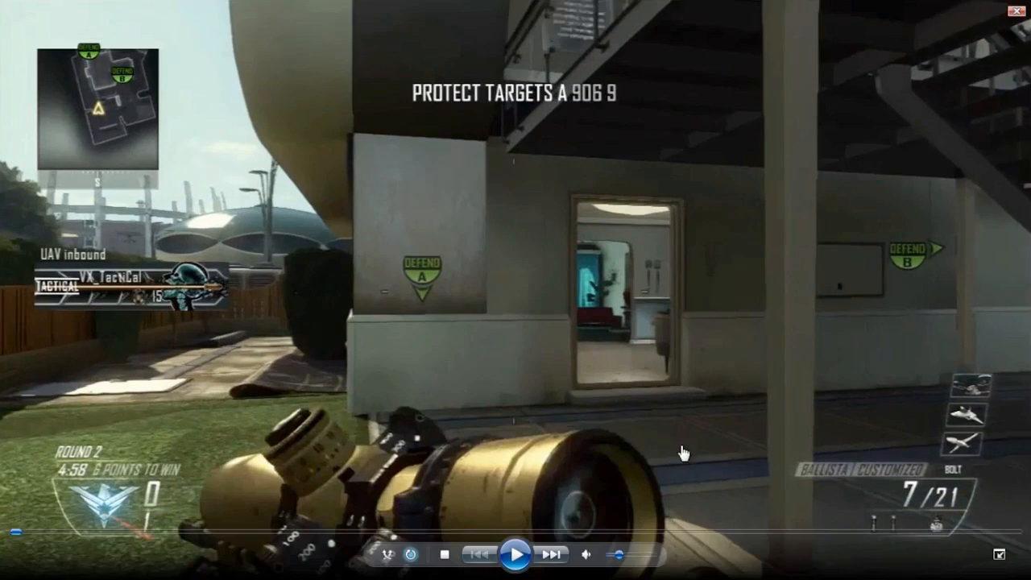
click(514, 553)
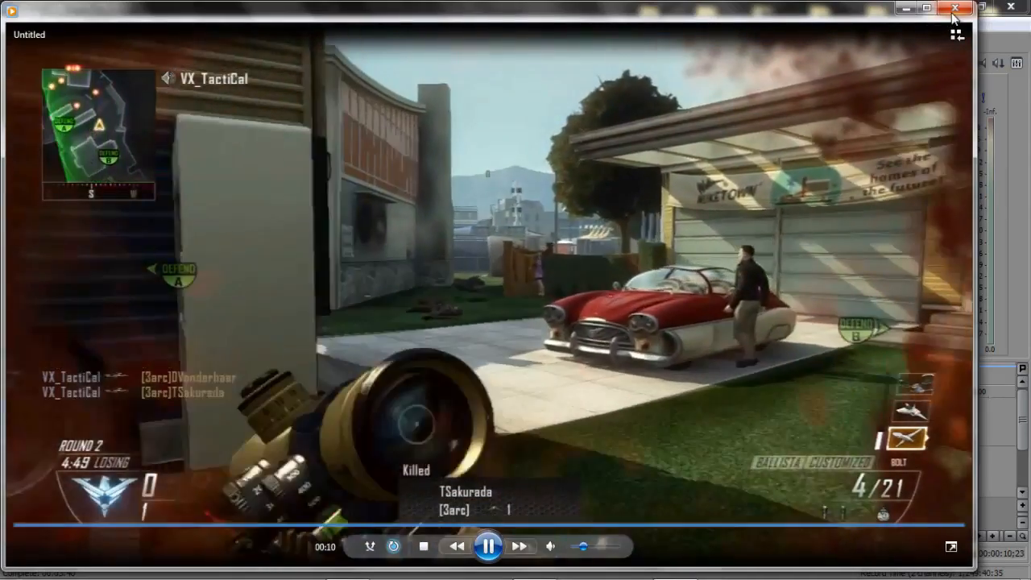
click(955, 10)
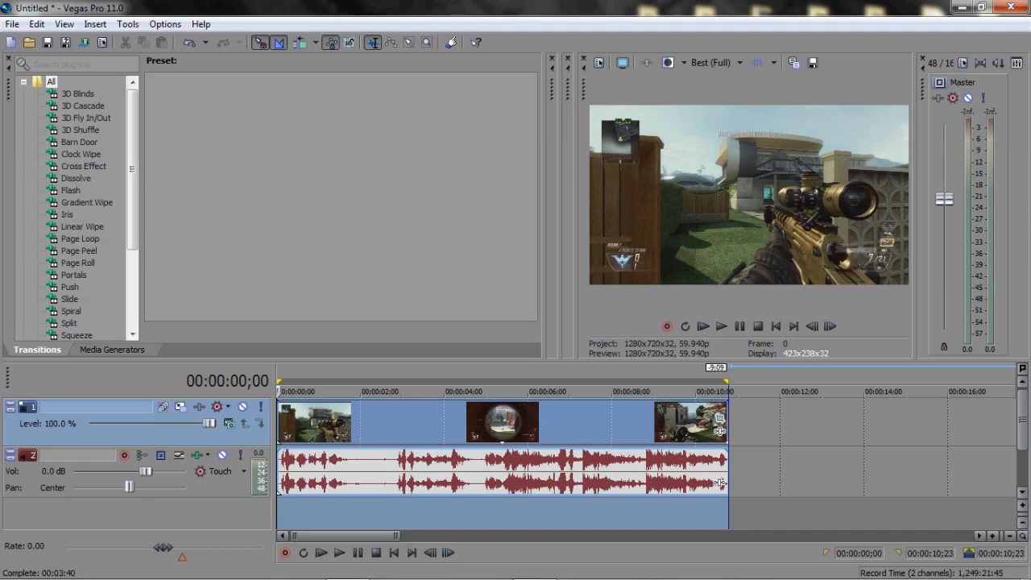
Step: Close the Vegas Pro project without saving its changes and return to the desktop
click(1014, 9)
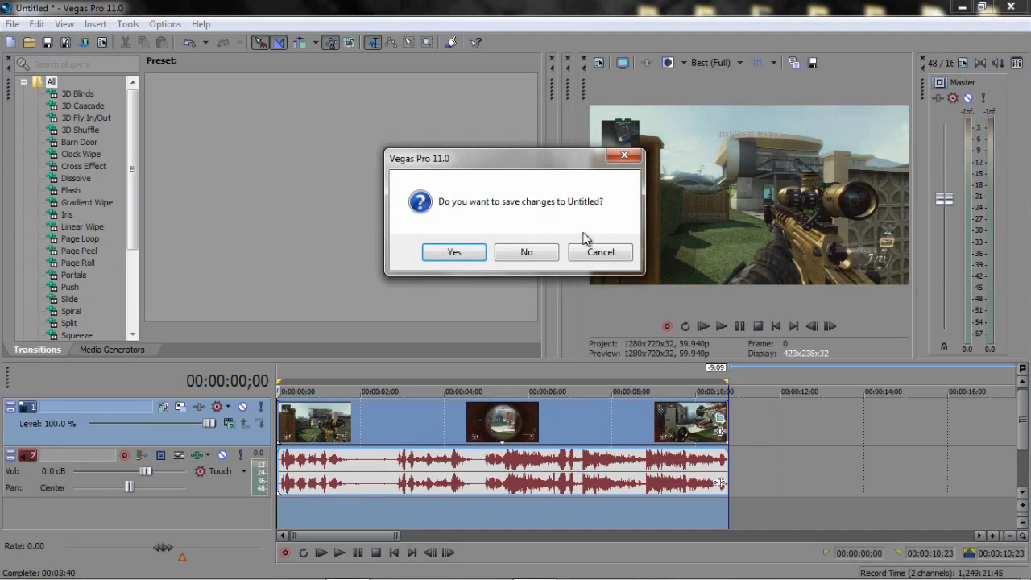
click(534, 256)
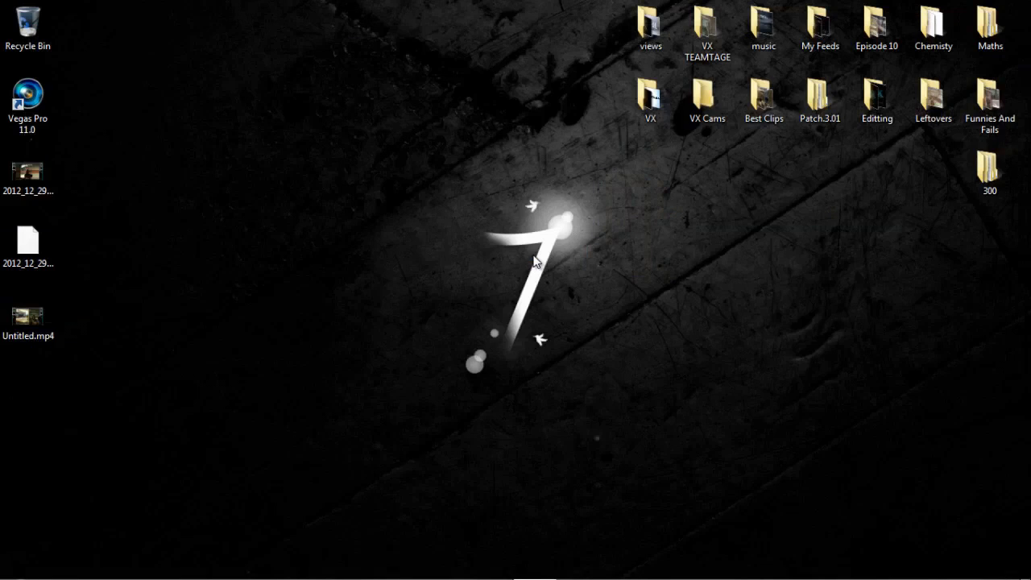
mouse_move(461, 574)
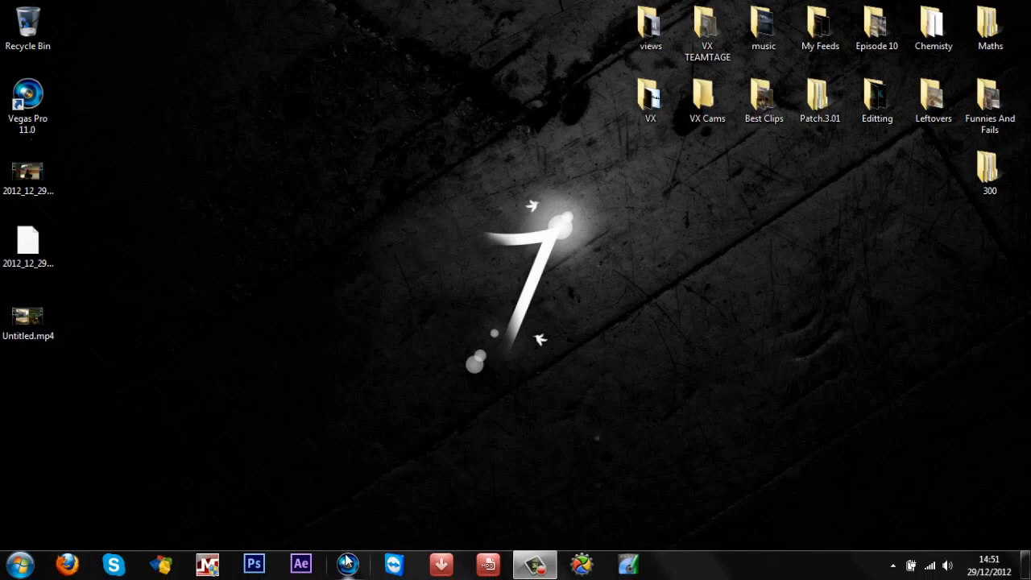
Step: Switch to After Effects and import Untitled.mp4 from the desktop into the project
click(302, 568)
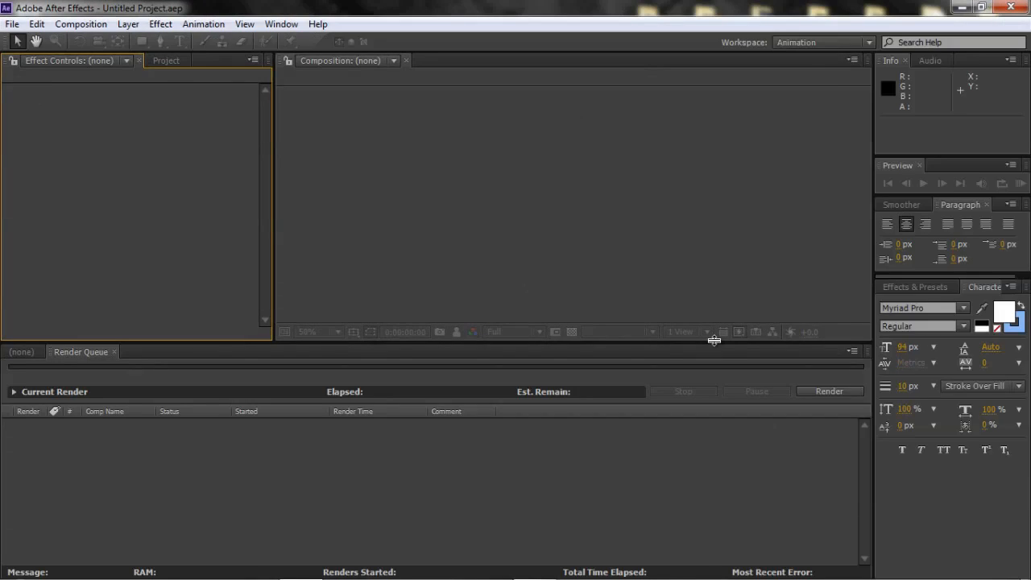
drag(571, 6, 1030, 235)
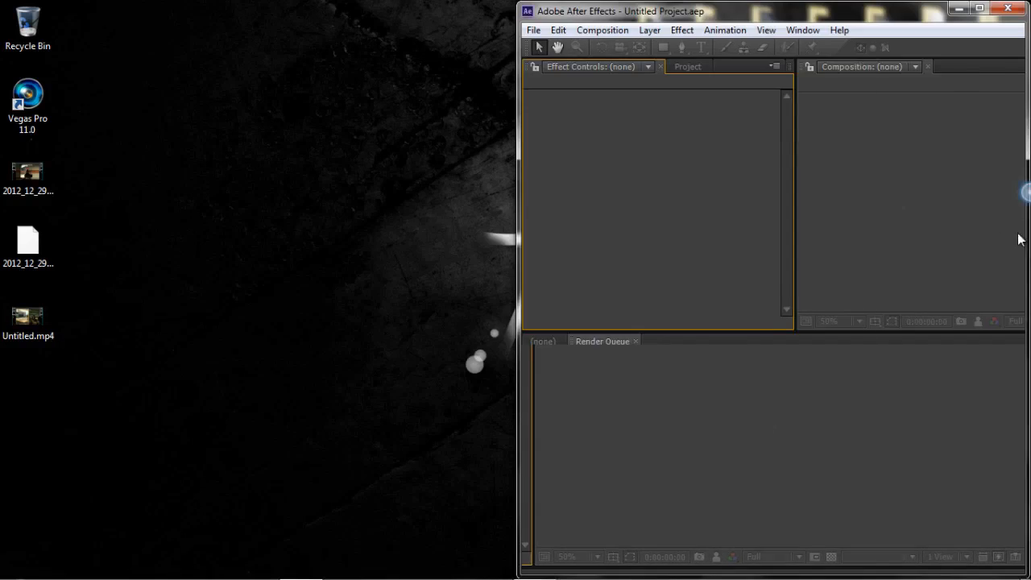
drag(32, 329, 605, 170)
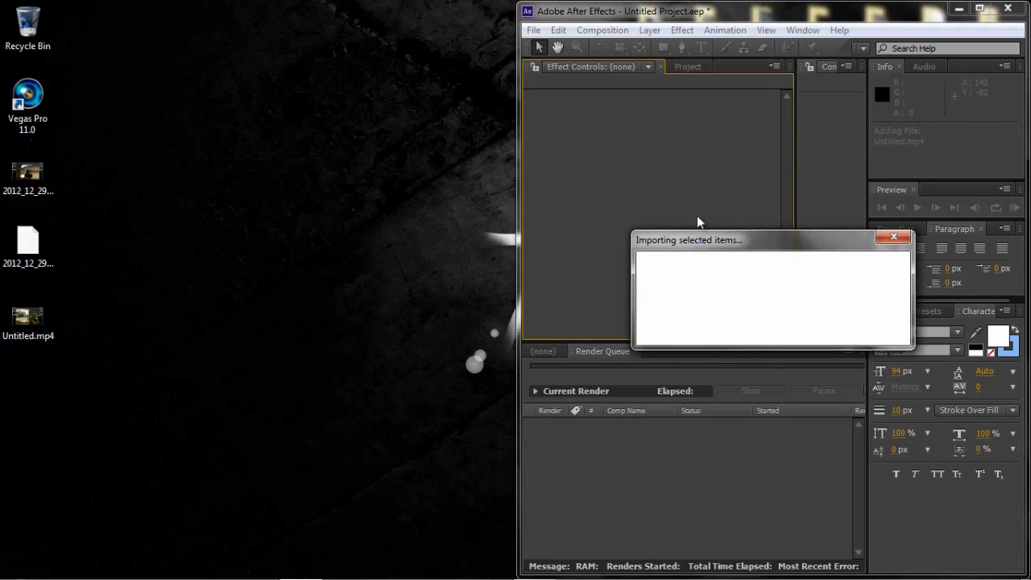
Step: Maximize the After Effects window and create a new composition from the imported Untitled.mp4 footage
drag(751, 18, 712, 2)
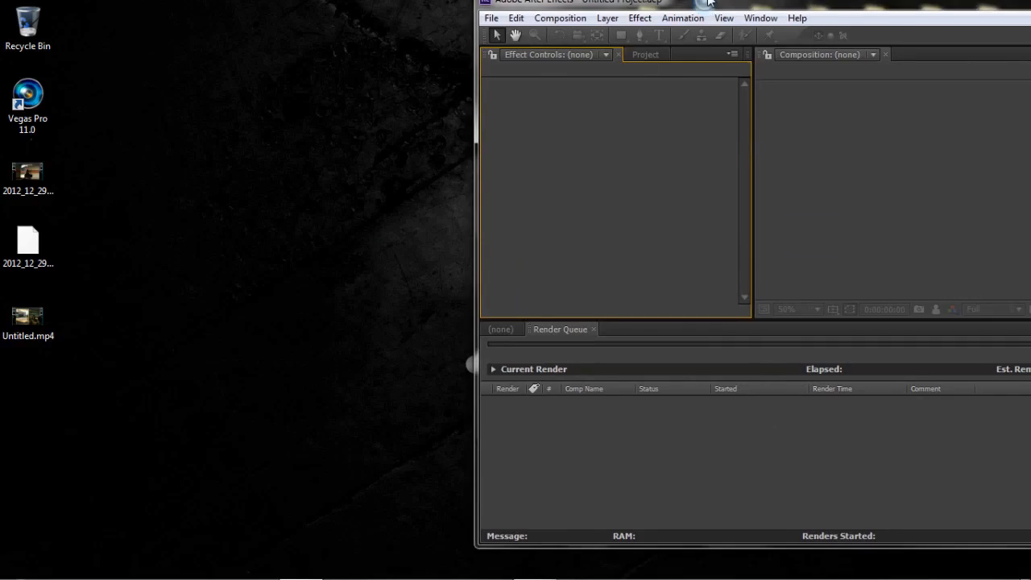
click(166, 60)
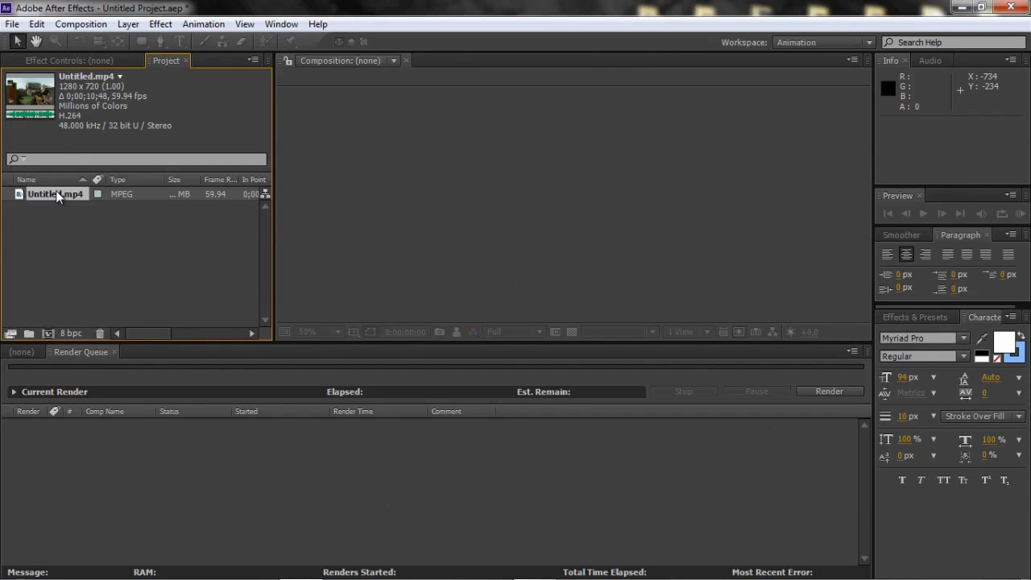
drag(55, 196, 48, 332)
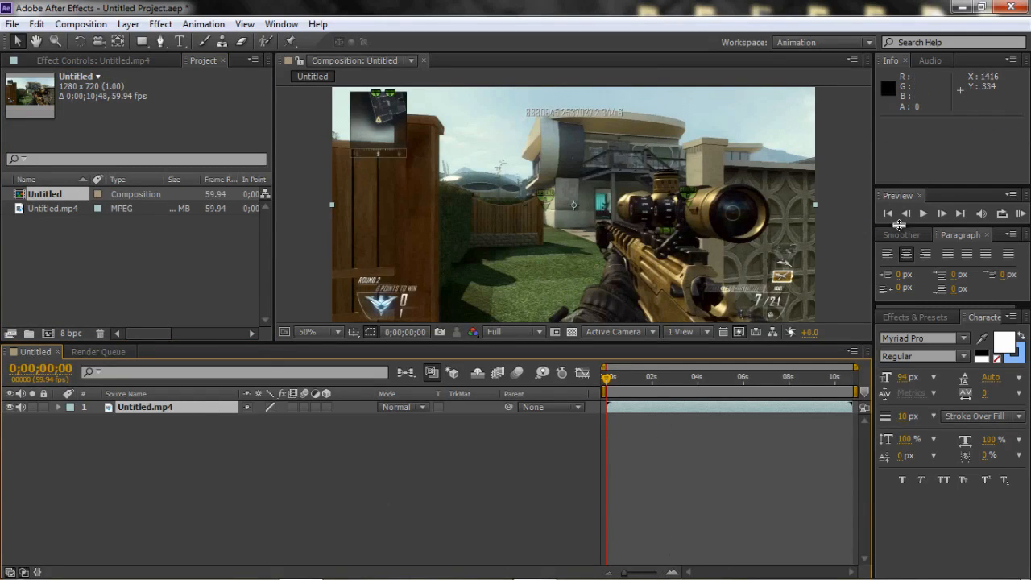
Step: Apply the user animation preset ending in "episode 9 cc" to the Untitled.mp4 layer
click(934, 317)
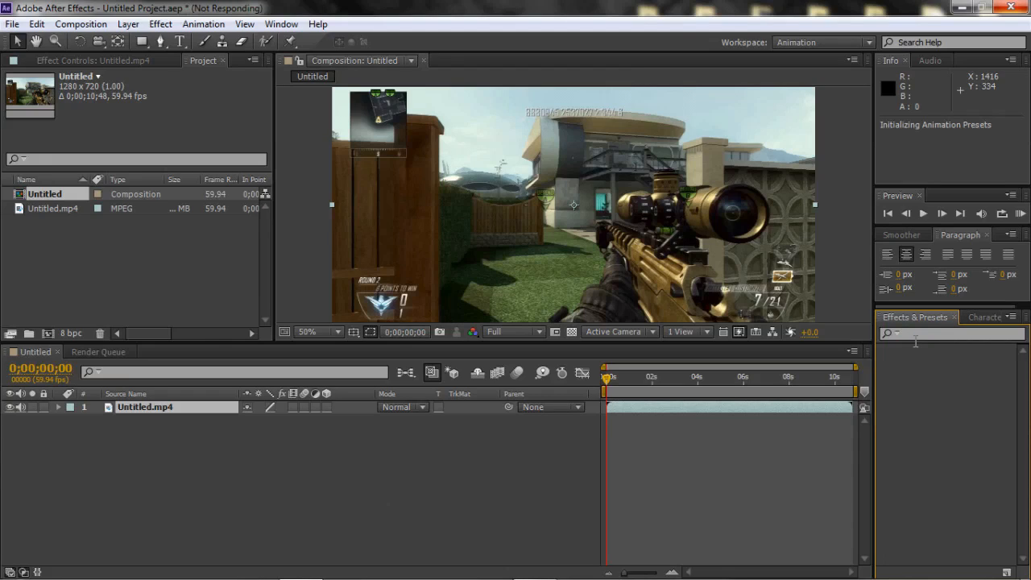
mouse_move(1023, 379)
mouse_down()
mouse_move(1023, 420)
mouse_move(1022, 373)
mouse_up()
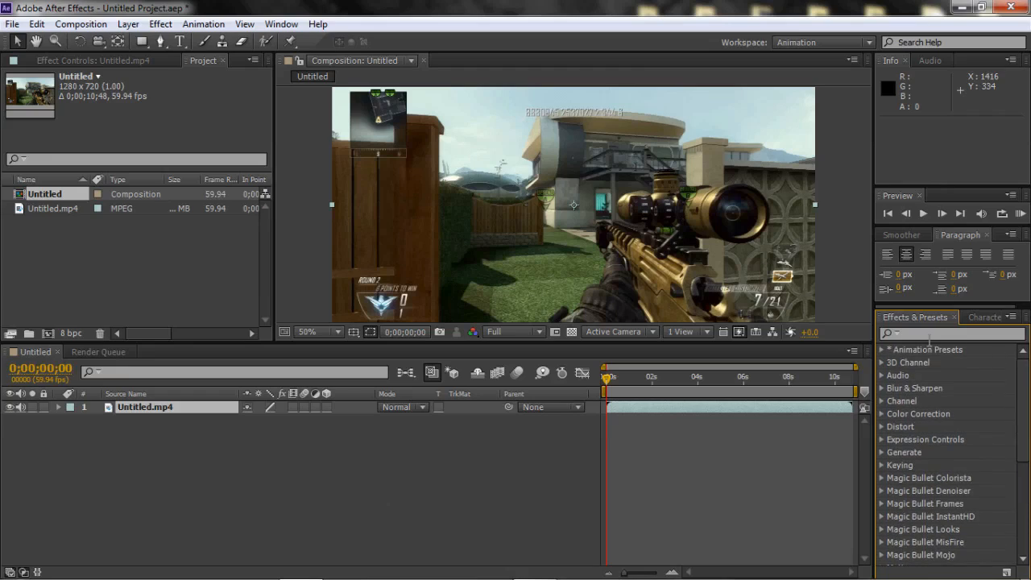
click(883, 351)
click(894, 376)
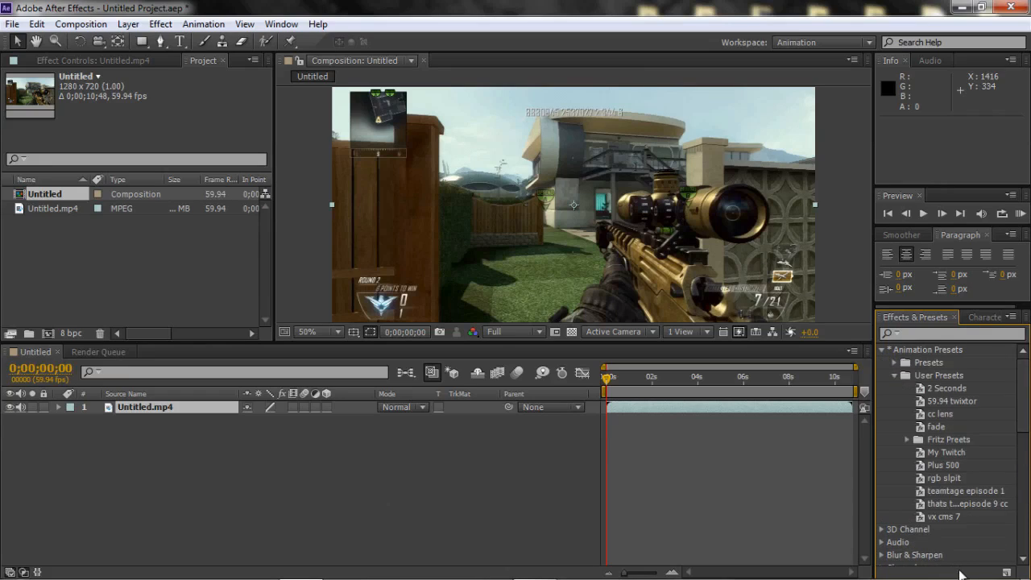
drag(967, 504, 723, 409)
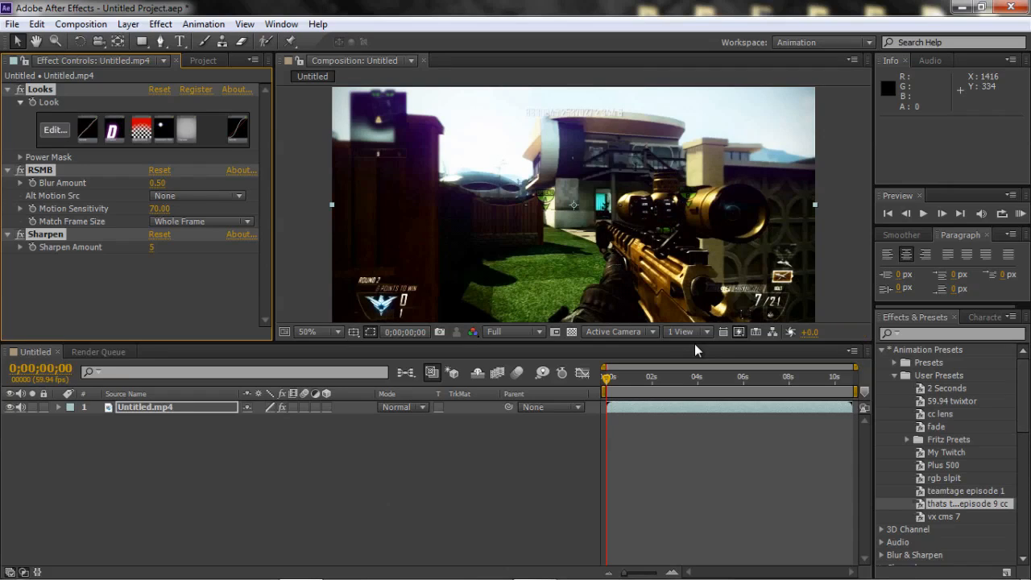
Step: Disable the Looks, RSMB and Sharpen effects on the Untitled.mp4 layer, collapse their settings and deselect them
drag(696, 341, 690, 425)
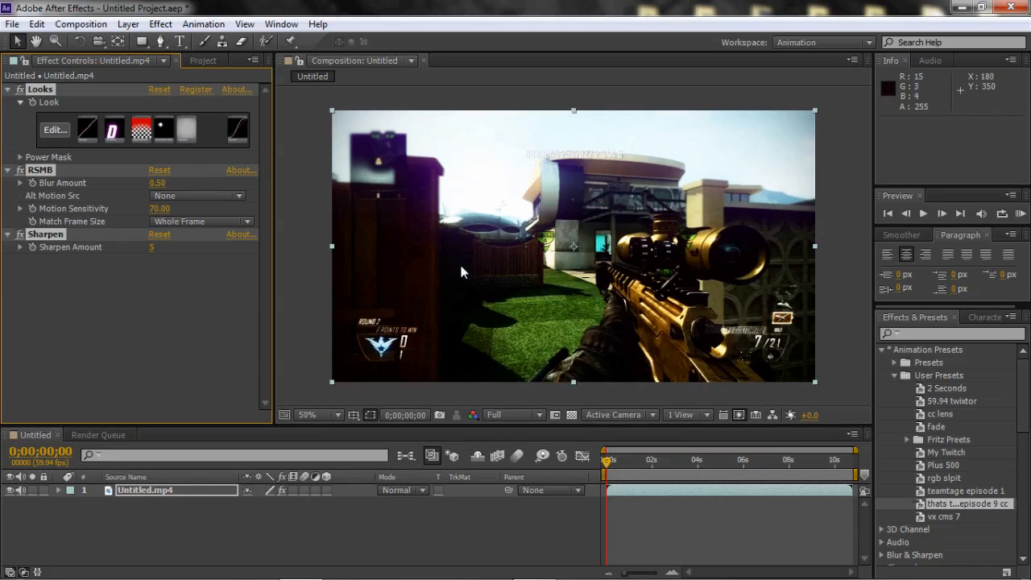
click(20, 89)
ctrl+click(8, 90)
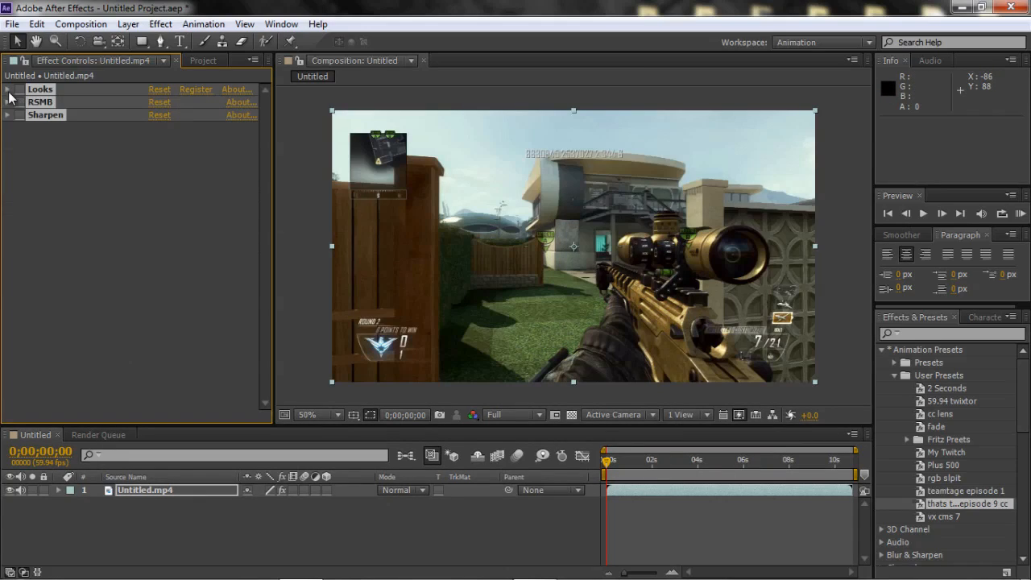
click(34, 129)
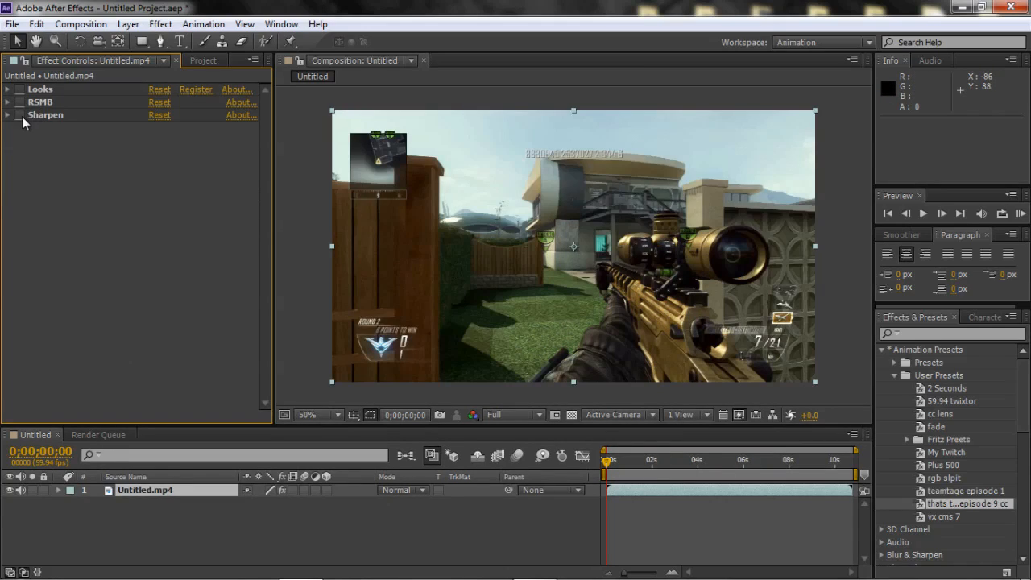